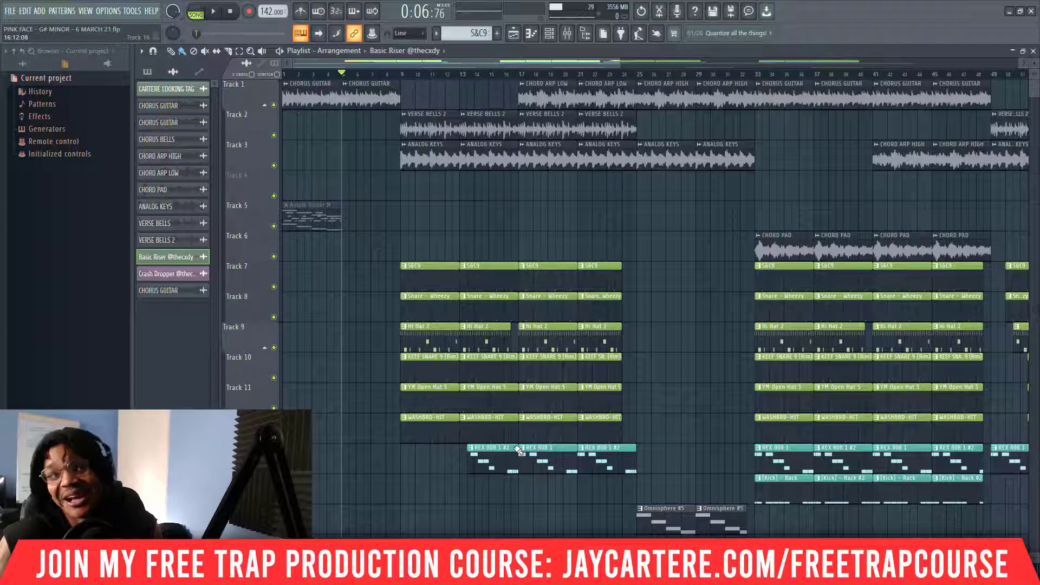
Place the playhead at bar 9 and examine the first verse's drum clips and REX 808 clips in bars 9 to 24.
scroll(534, 319, "down", 3)
scroll(487, 325, "up", 3)
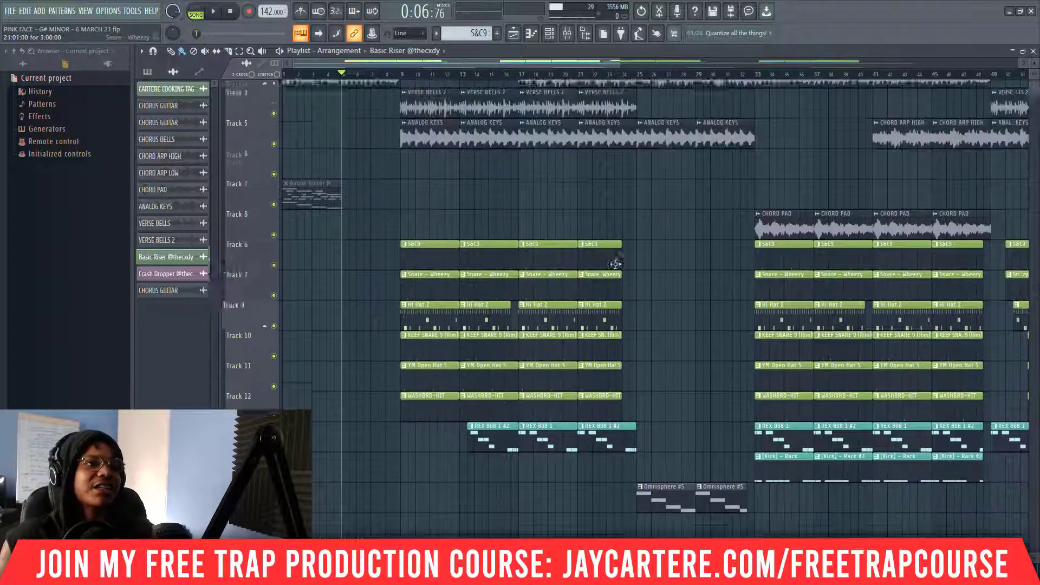
left_click(399, 71)
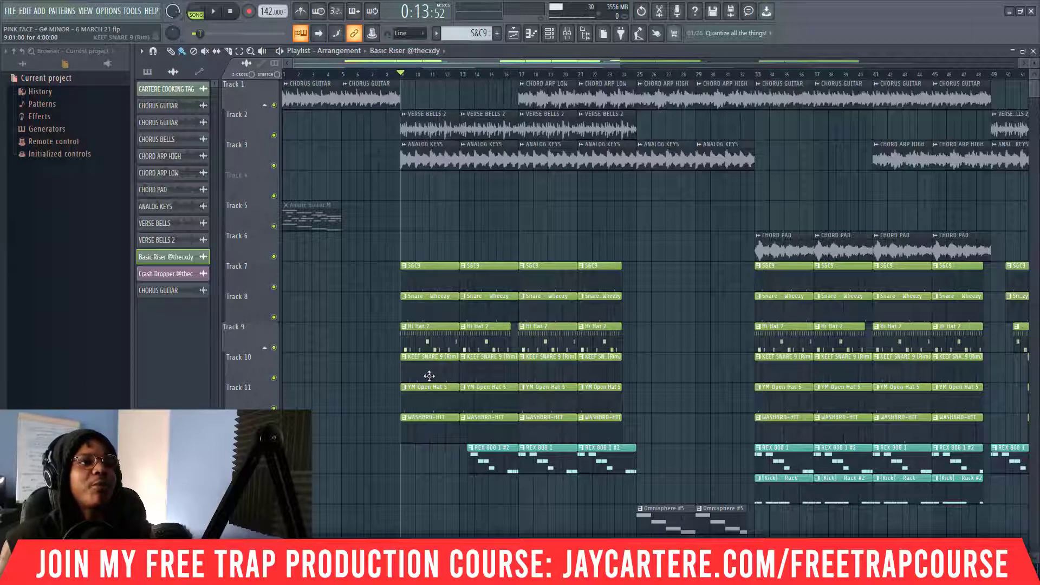
scroll(425, 371, "down", 4)
scroll(425, 371, "up", 3)
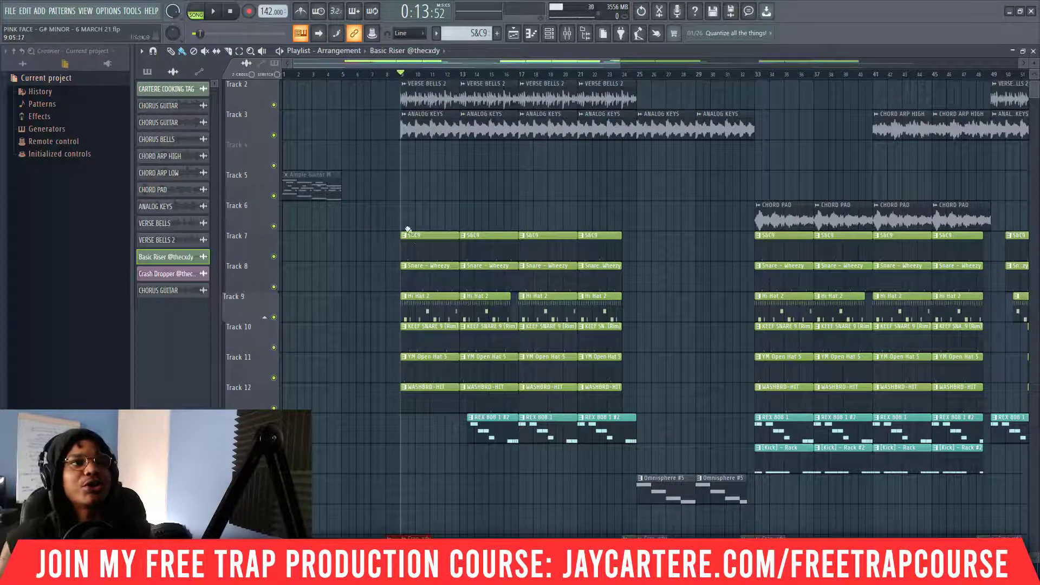
left_click(471, 441)
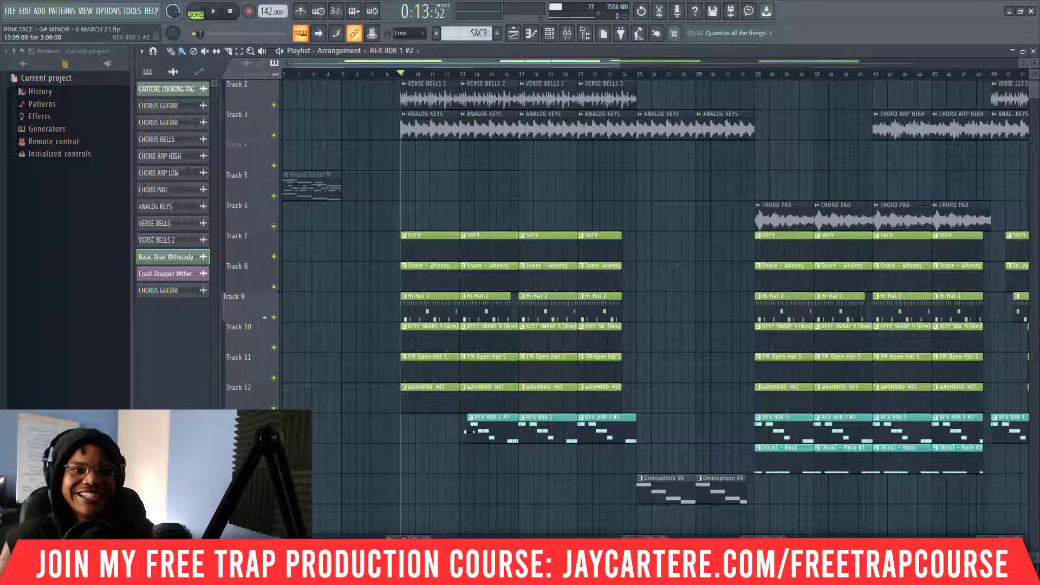
mouse_move(469, 432)
left_mouse_down()
mouse_move(488, 431)
mouse_move(468, 437)
left_mouse_up()
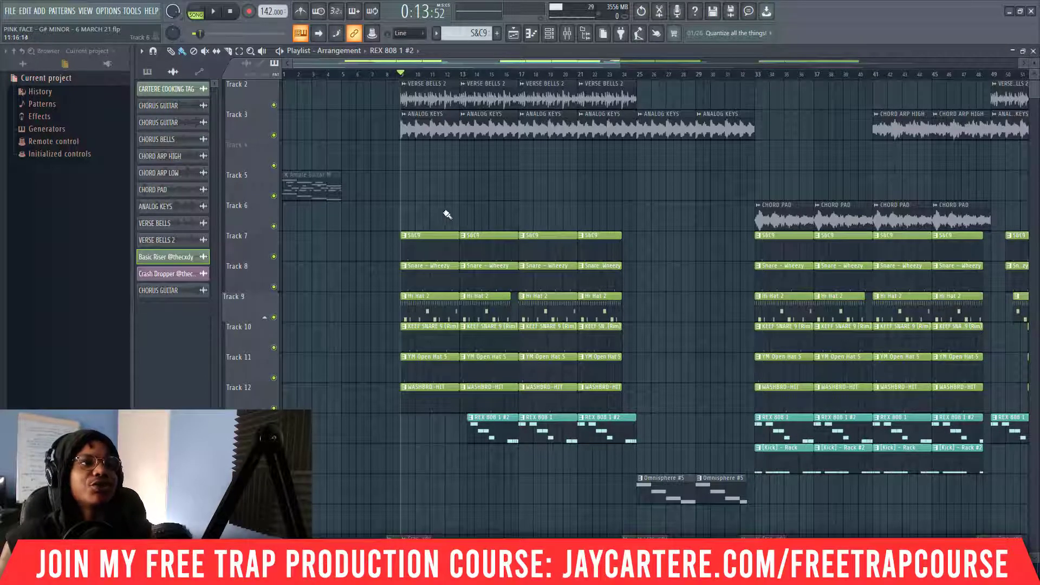
left_click_drag(417, 219, 494, 401)
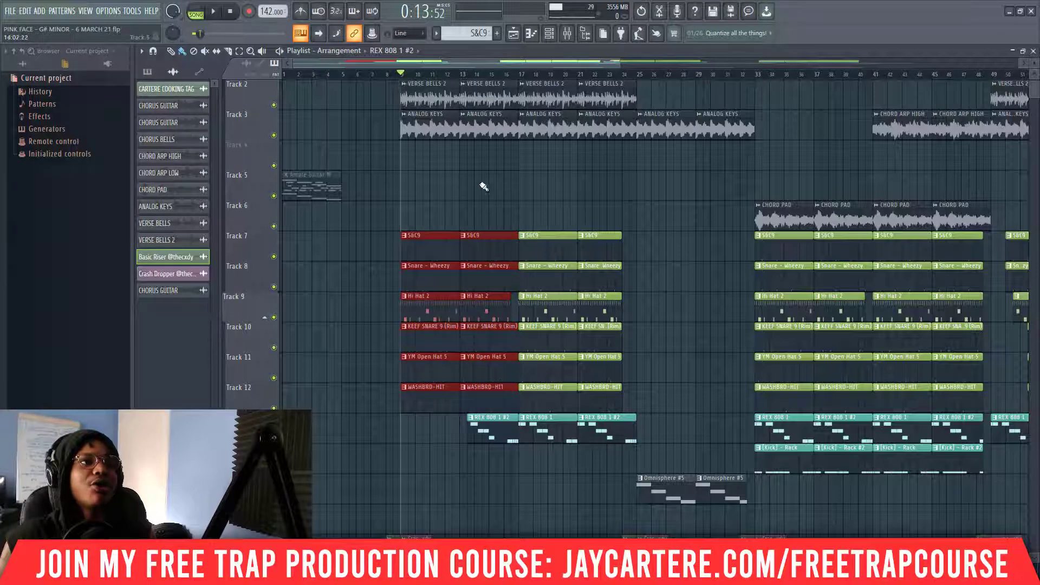
left_click_drag(520, 200, 569, 230)
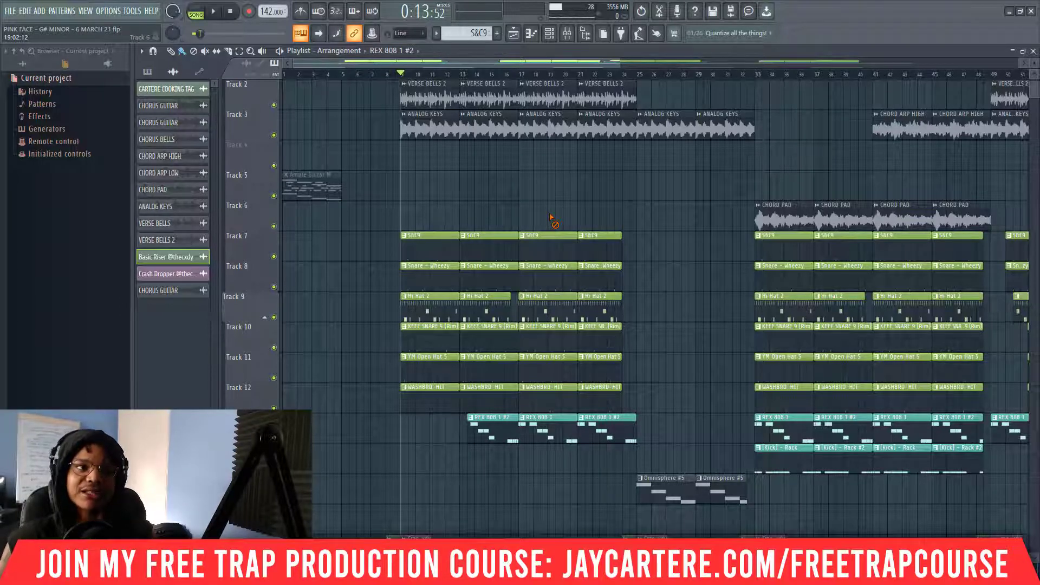
Look over the arrangement's following sections and play the first verse from bar 9 up to bar 25.
scroll(550, 216, "up", 1)
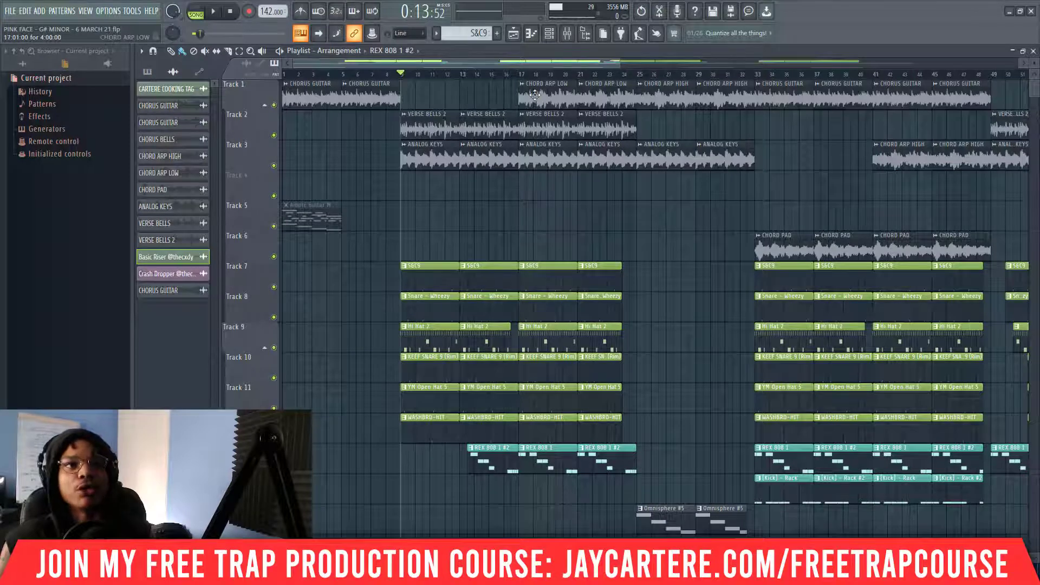
scroll(631, 325, "down", 4)
scroll(628, 322, "up", 4)
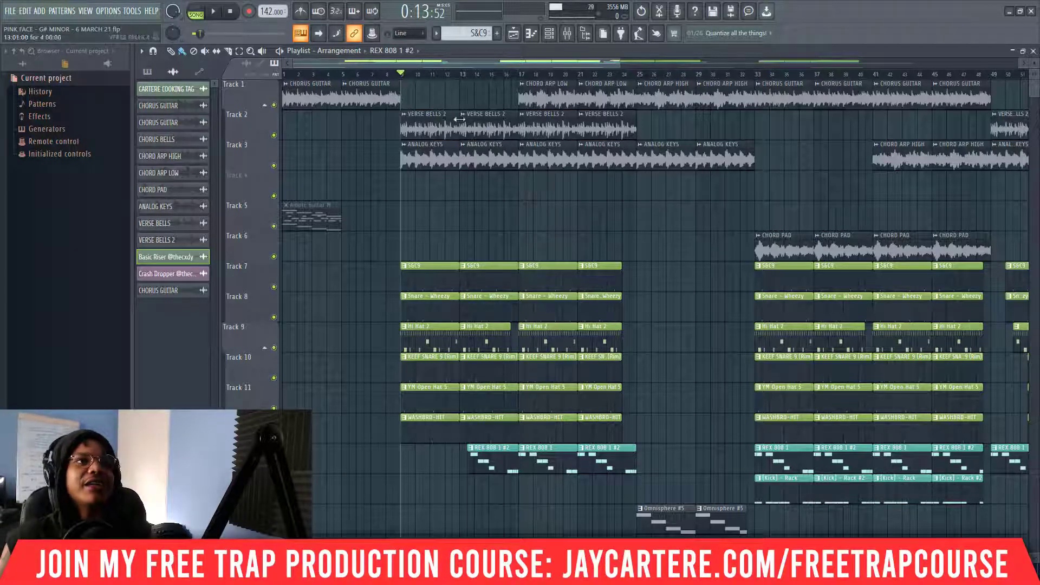
left_click_drag(460, 61, 615, 77)
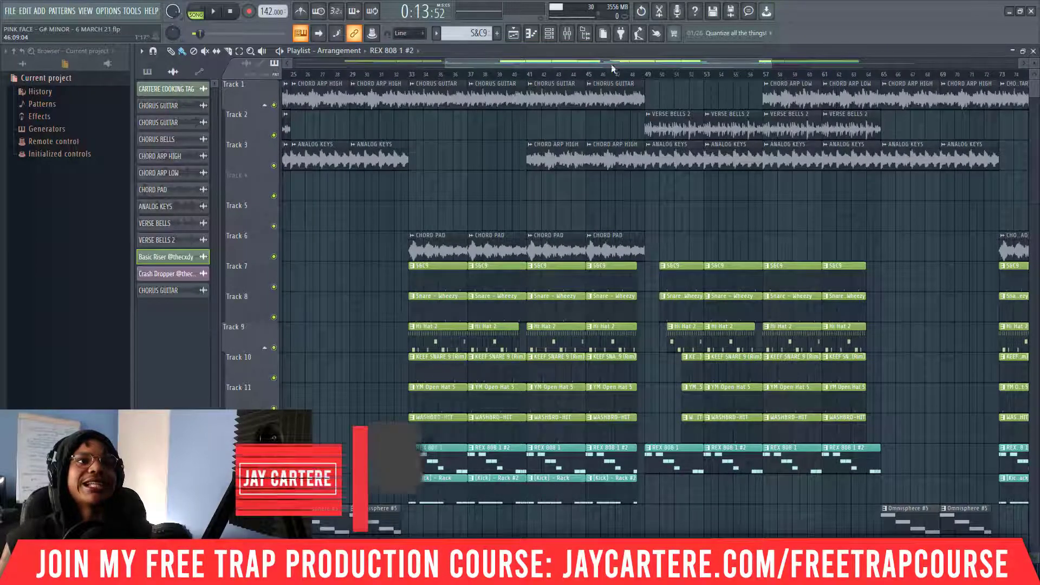
left_click_drag(611, 63, 455, 64)
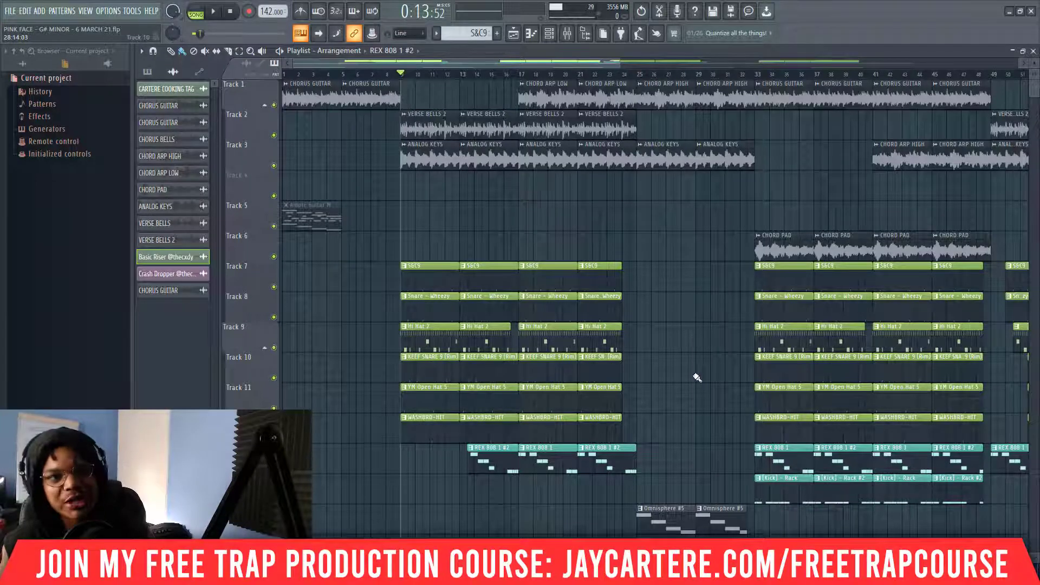
key("space")
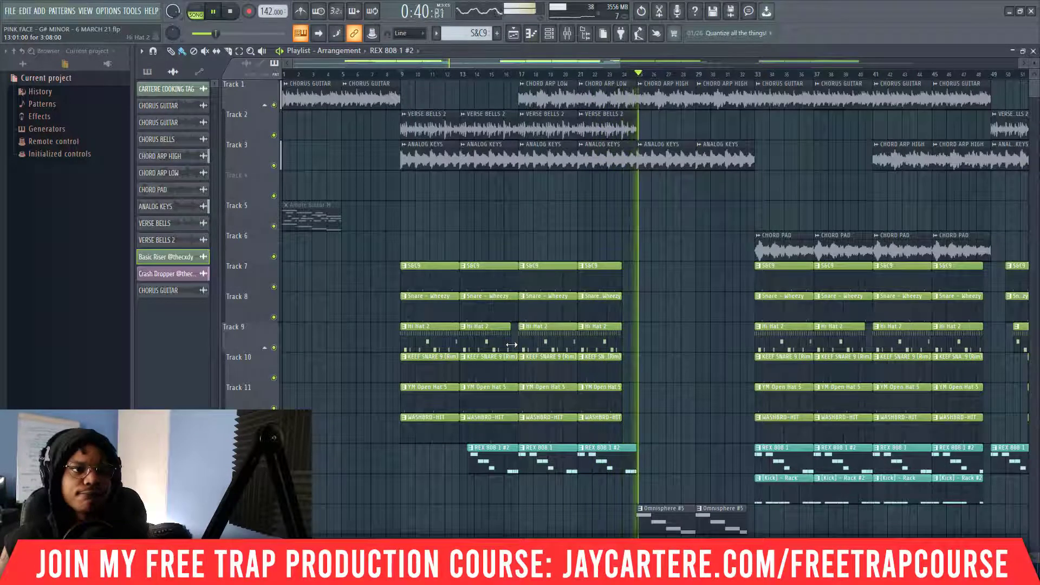
key("space")
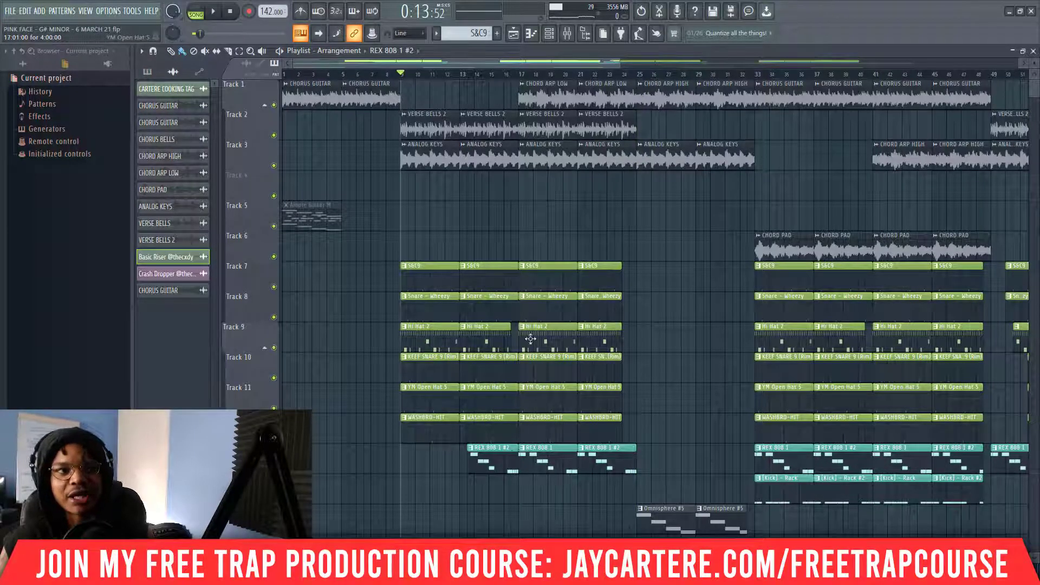
Shorten the drum and REX 808 1 #2 clips in bars 13–16 to end half a bar before bar 17, and play from bar 9.
left_click_drag(615, 62, 509, 67)
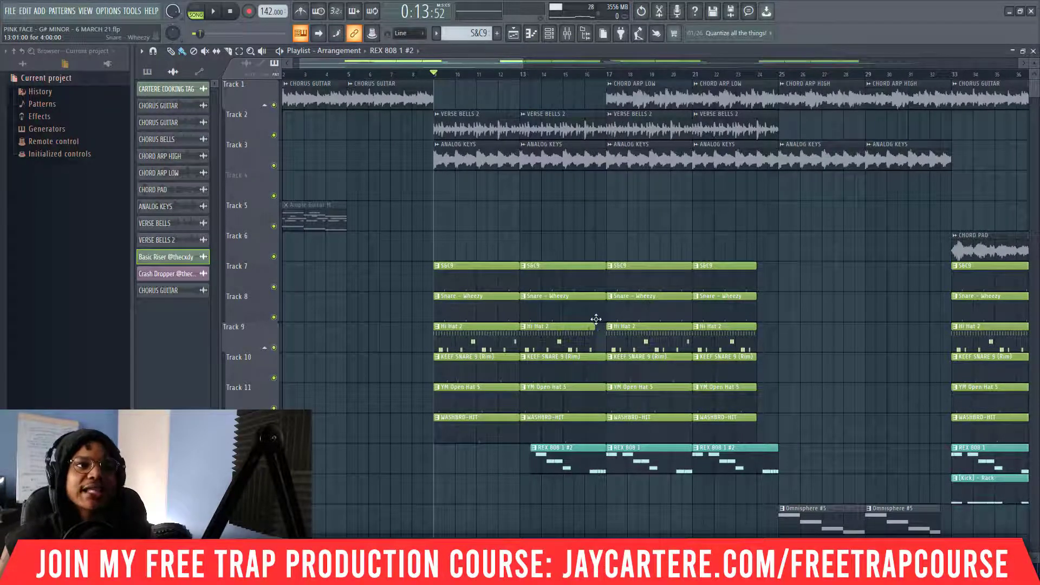
left_click_drag(602, 307, 596, 281)
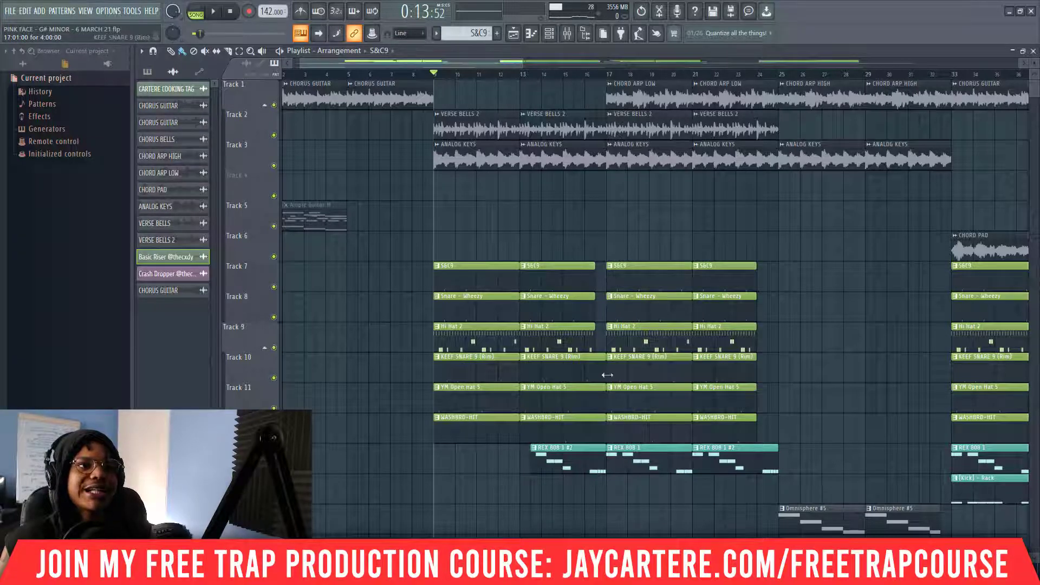
left_click_drag(605, 373, 594, 396)
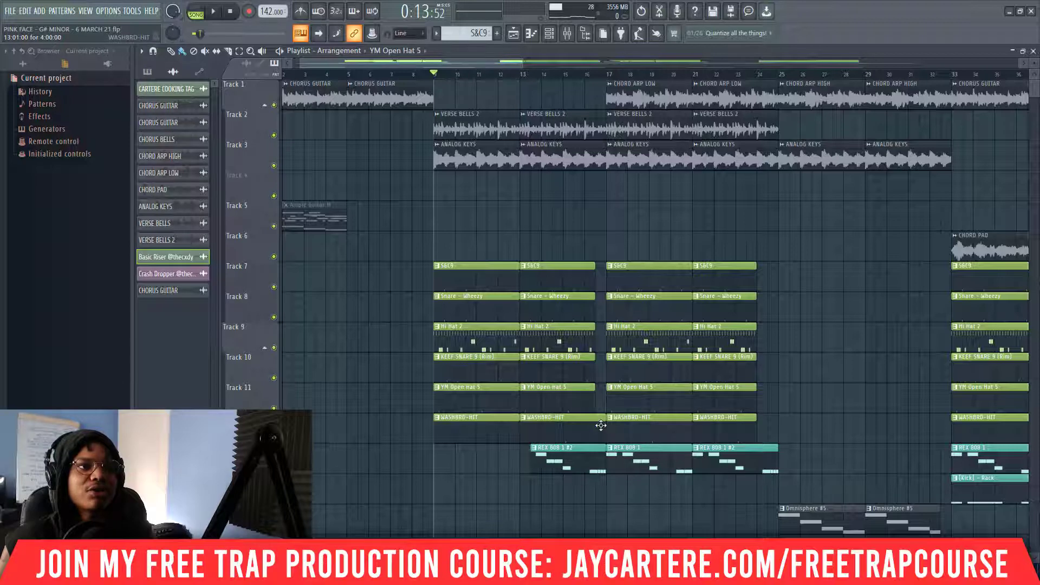
left_click(603, 420)
left_click_drag(605, 450, 595, 449)
mouse_move(594, 265)
left_mouse_down()
mouse_move(606, 265)
mouse_move(595, 266)
left_mouse_up()
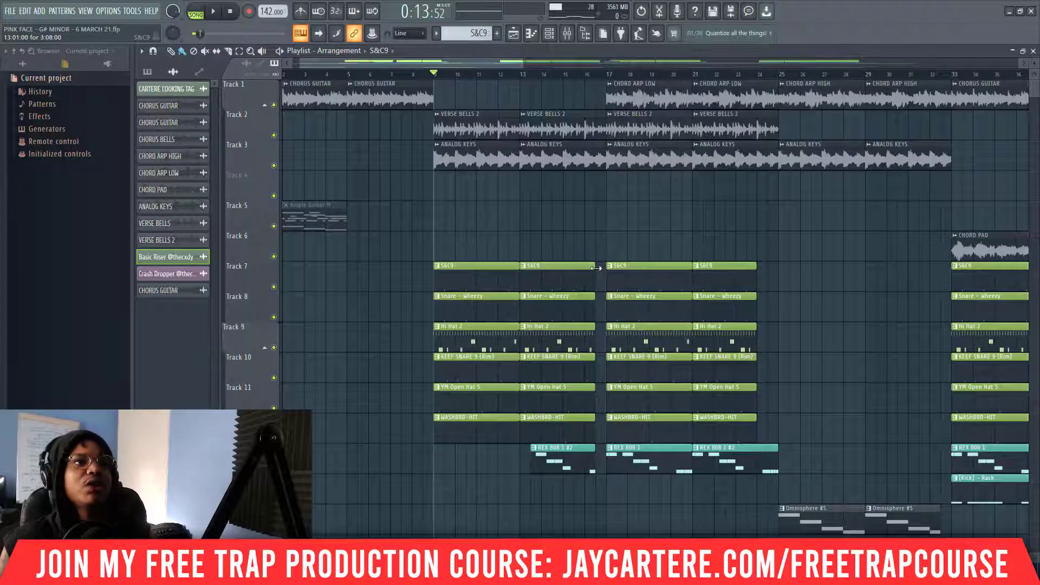
key("space")
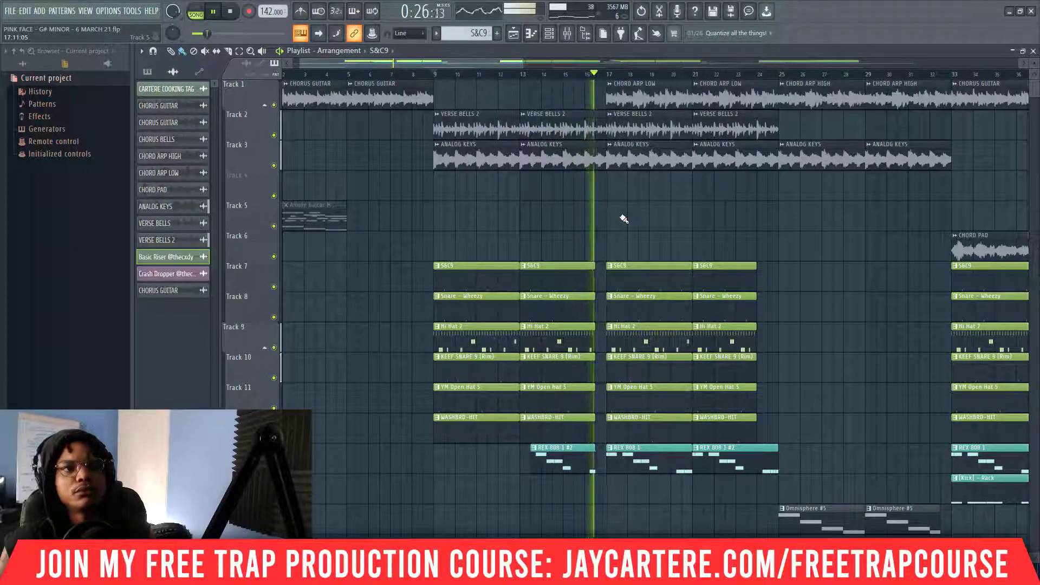
key("space")
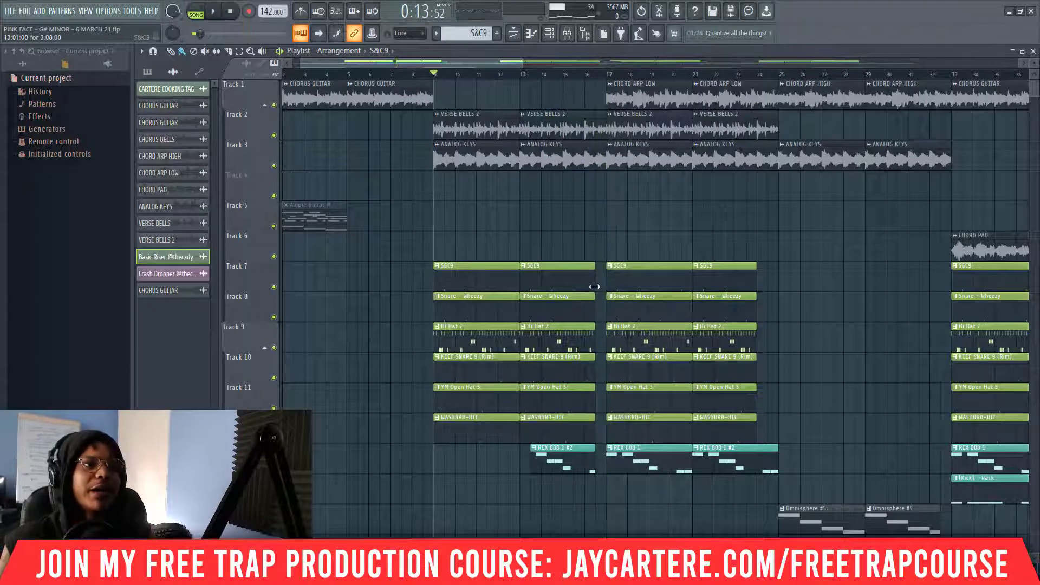
Try extending the S&C9 and Snare - Wheezy clips to bar 17, and play the transition from bar 13.
left_click_drag(595, 266, 606, 265)
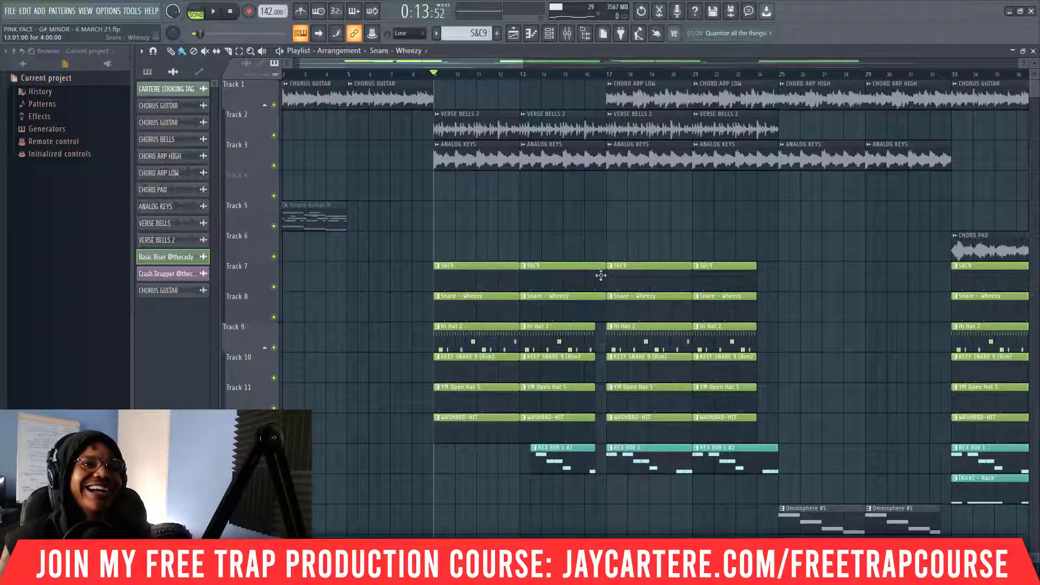
left_click(521, 74)
key("space")
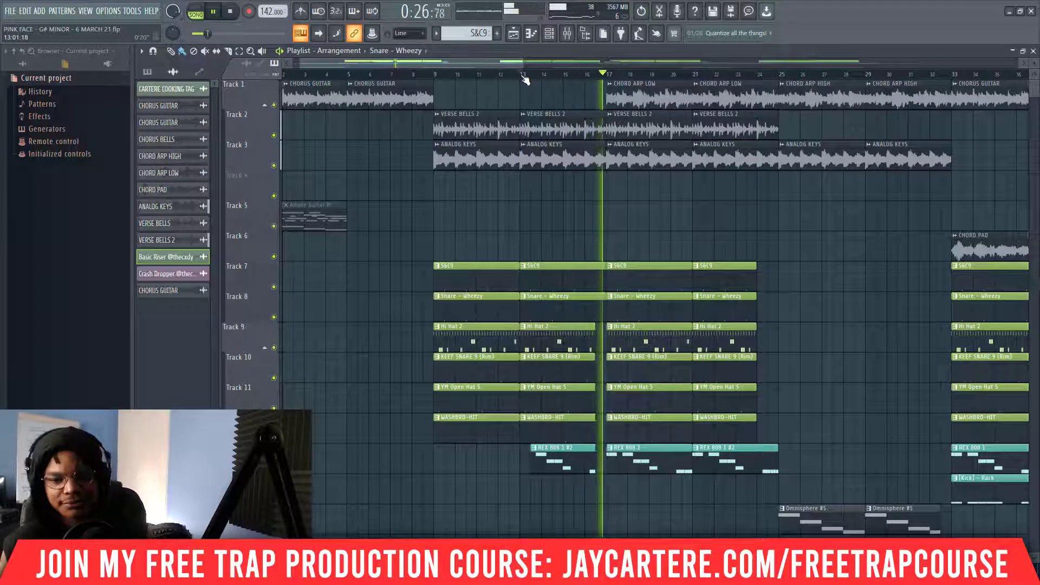
key("space")
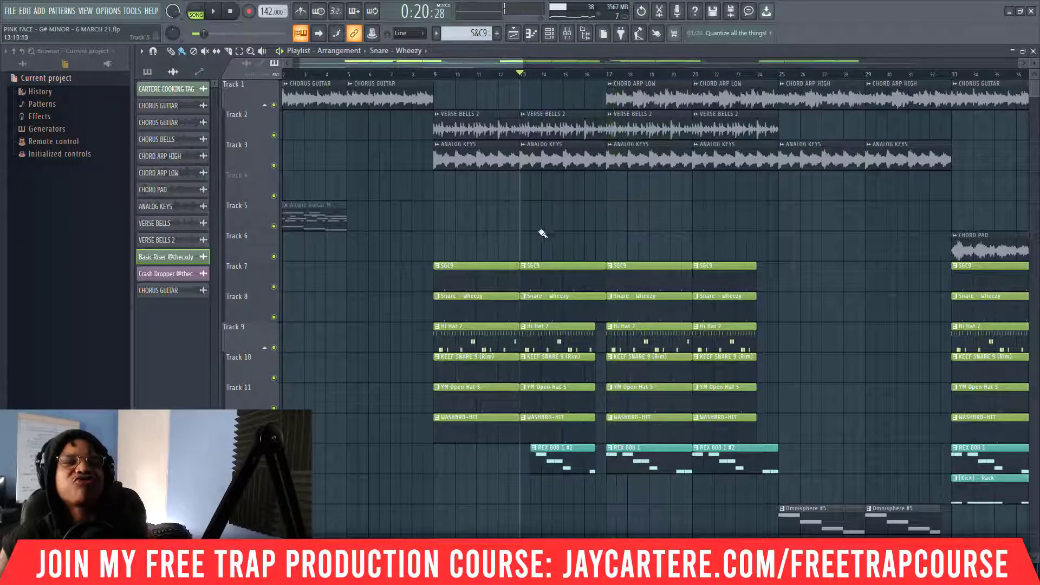
left_click_drag(600, 303, 604, 301)
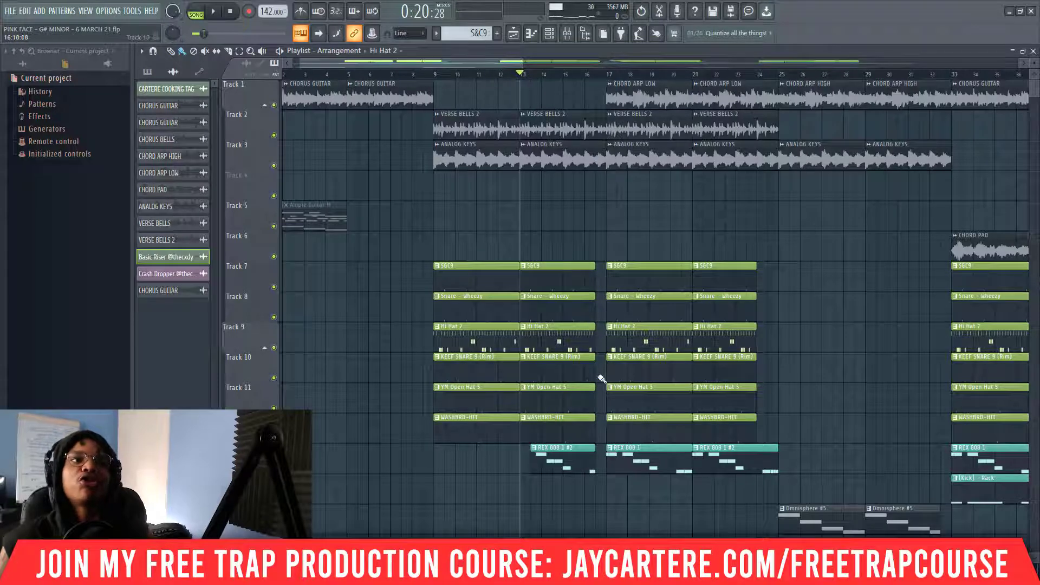
Extend the S&C9, Snare - Wheezy, KEEP SNARE 9 (Rim), YM Open Hat 5 and WASHBRD-HIT clips in bars 13–16 to bar 17.
left_click_drag(595, 275, 605, 276)
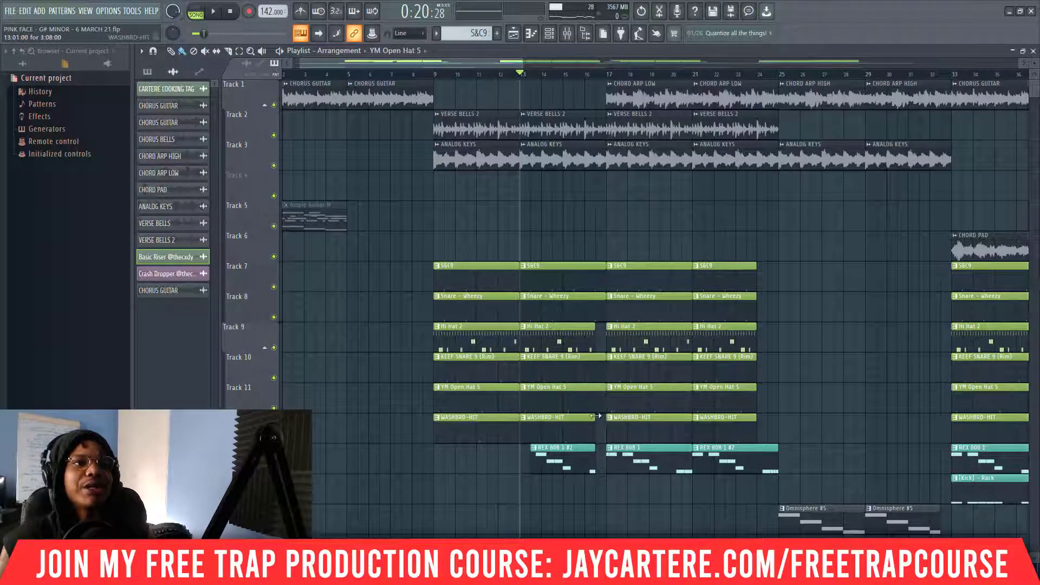
left_click_drag(595, 416, 605, 419)
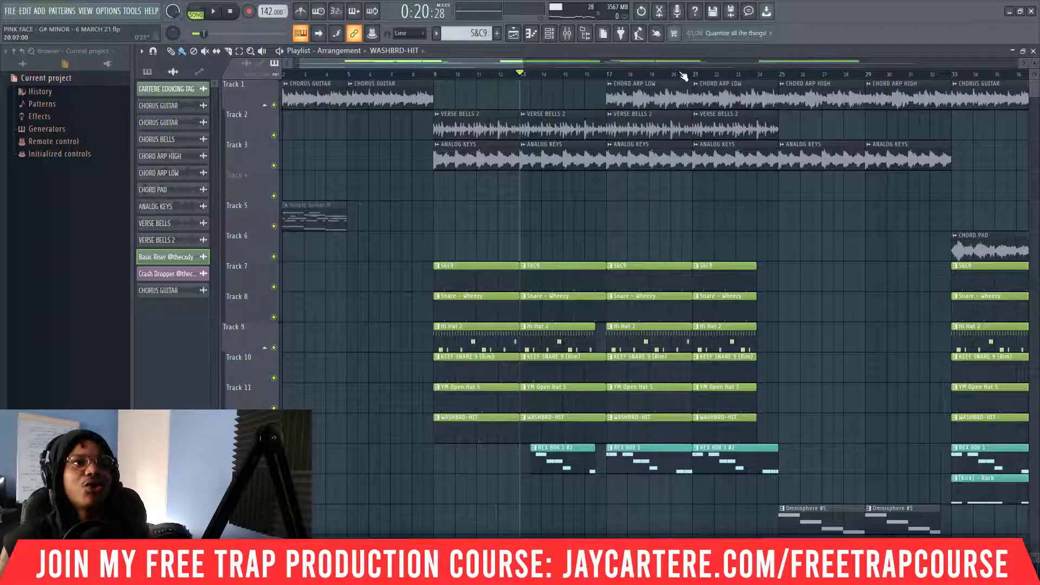
Shorten the KEEP SNARE 9 (Rim), YM Open Hat 5 and WASHBRD-HIT clips to end half a bar before bar 41, and play from bar 37.
left_click_drag(683, 76, 553, 115)
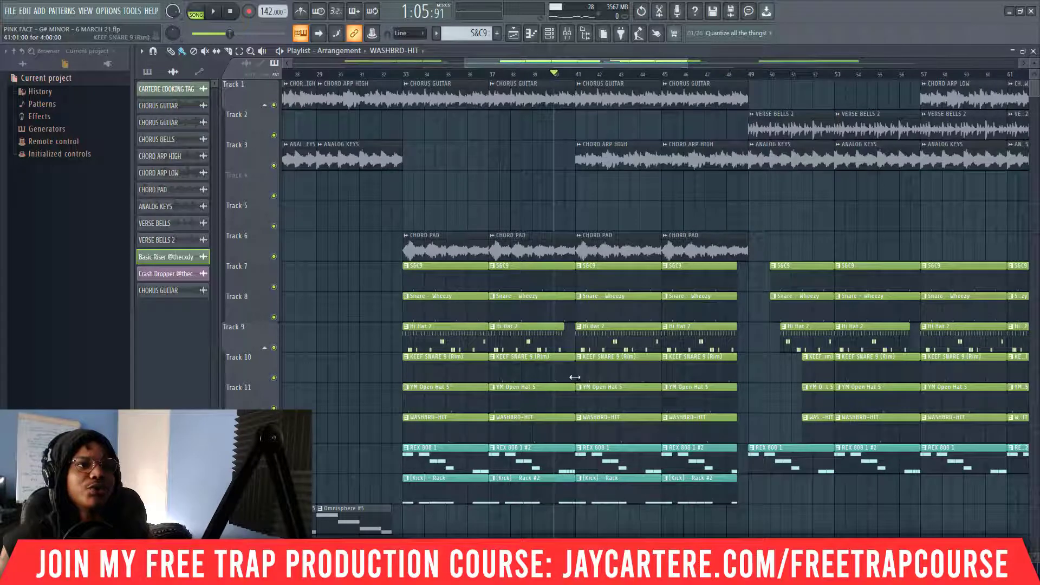
left_click_drag(572, 388, 563, 387)
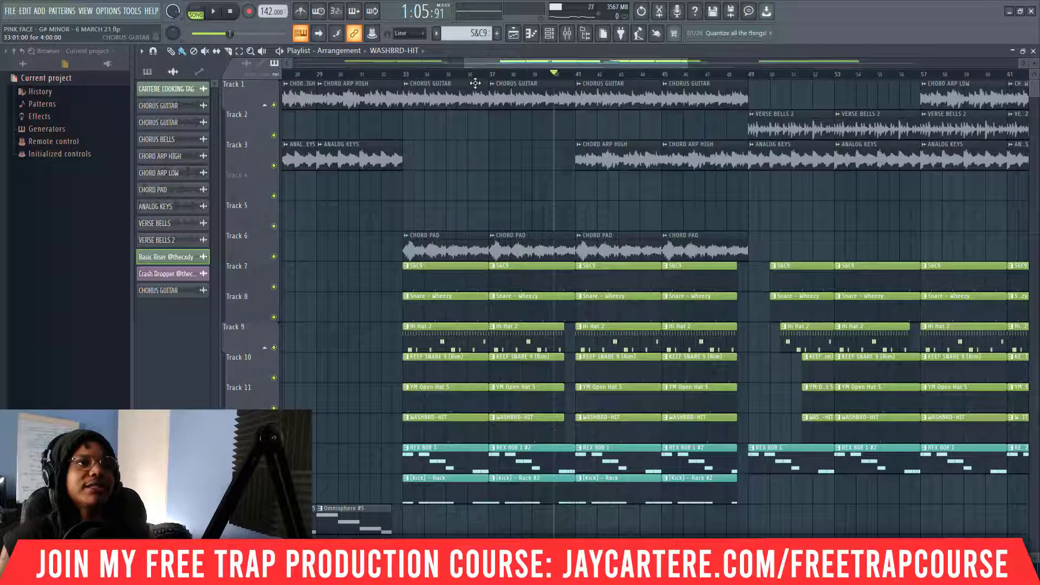
left_click(490, 76)
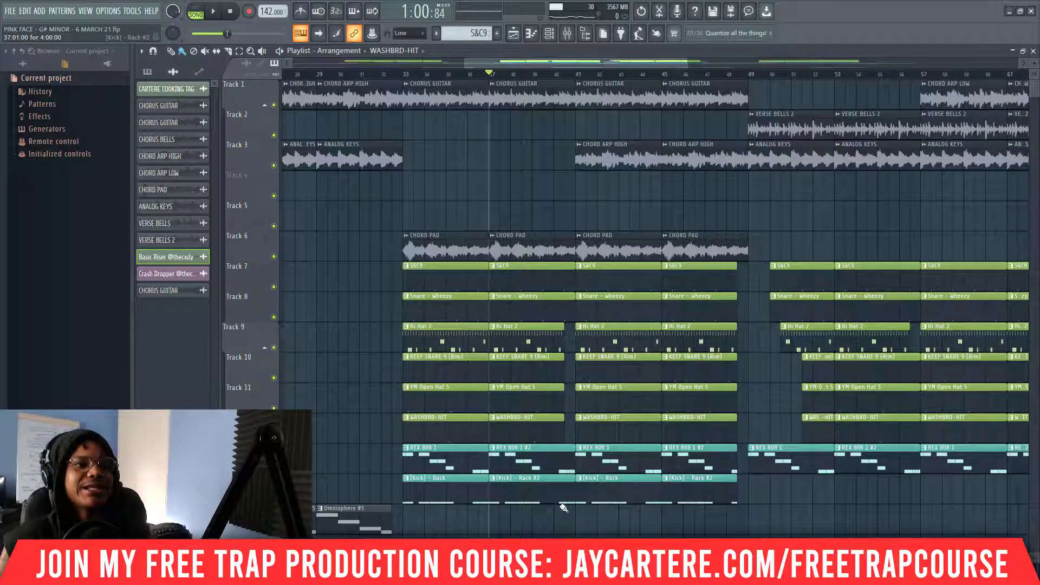
key("space")
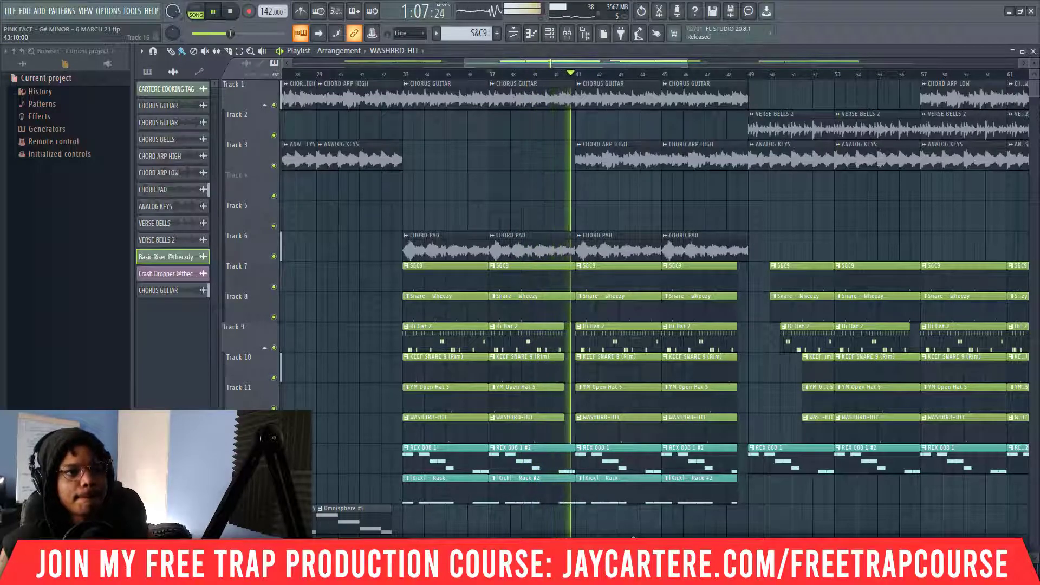
key("space")
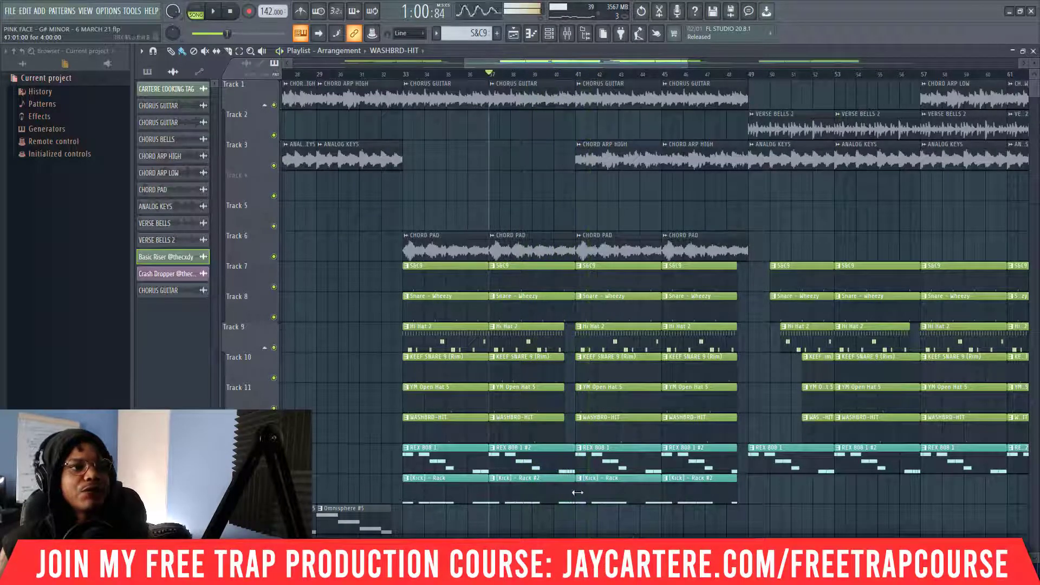
Shorten the REX 808 1 #2 and [Kick] - Rack #2 clips to end half a bar before bar 41, and play from bar 37.
left_click_drag(572, 465, 563, 484)
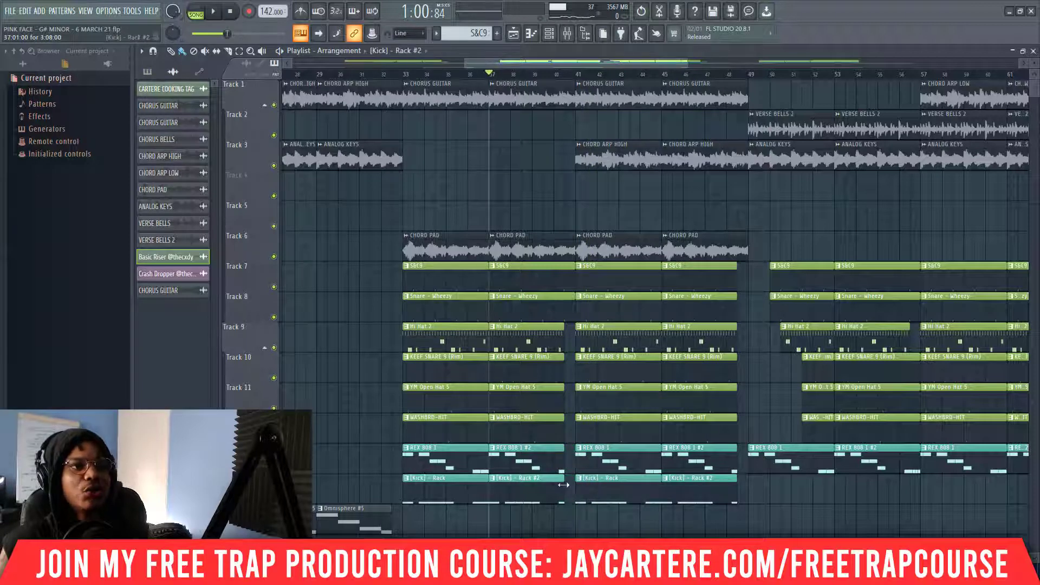
key("space")
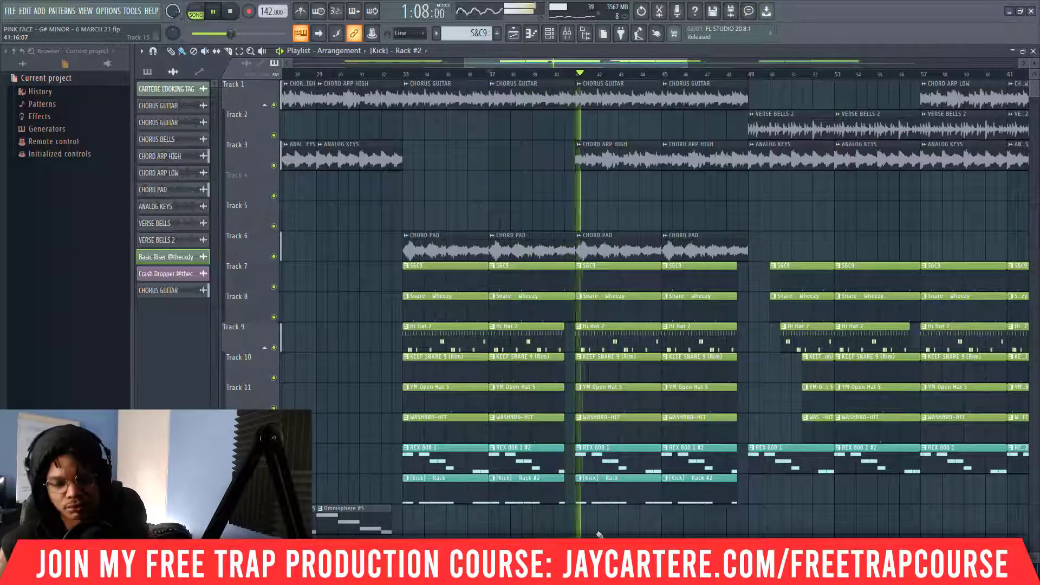
key("space")
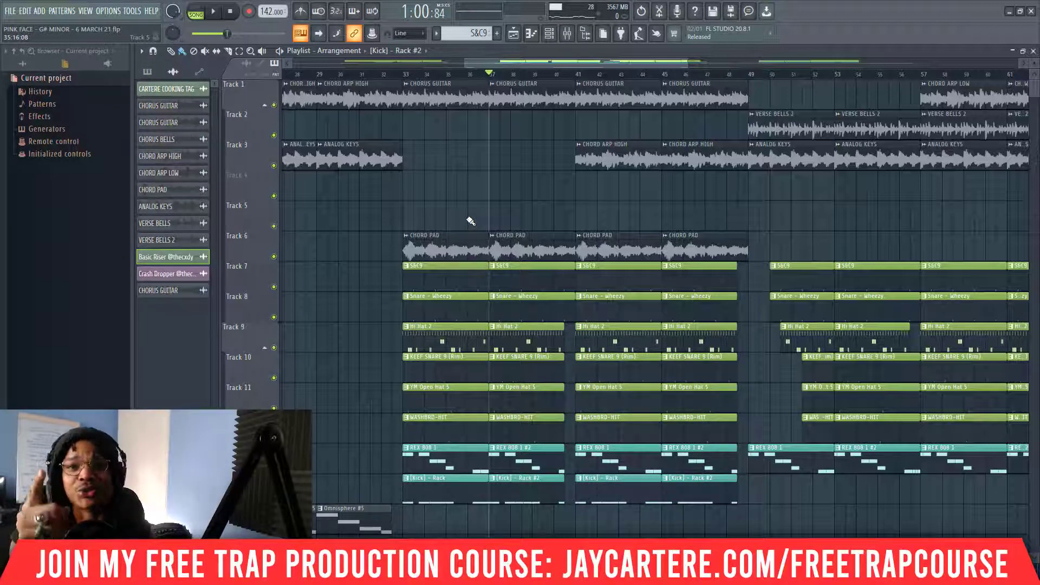
scroll(446, 186, "left", 10)
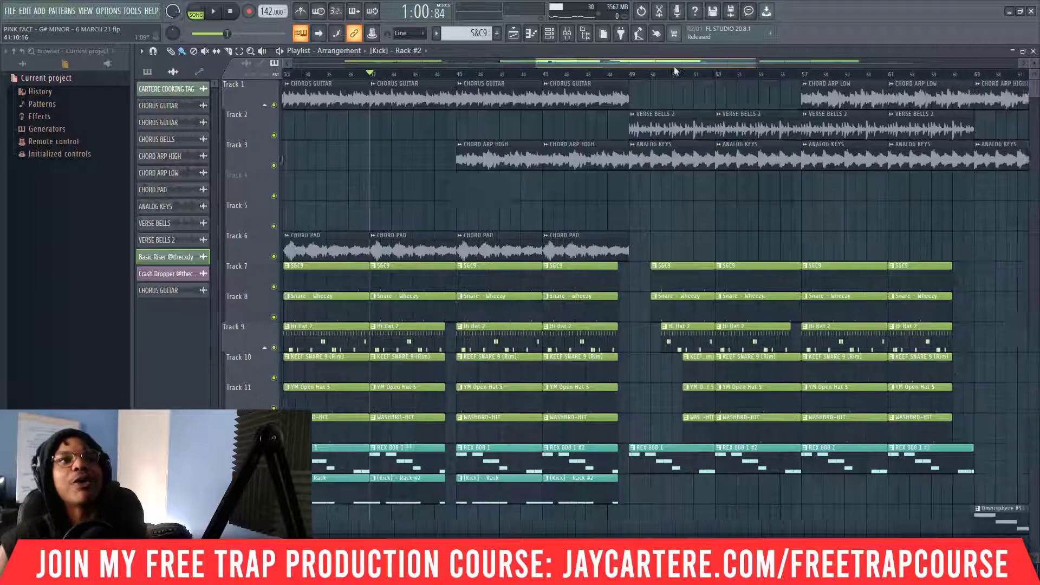
scroll(610, 84, "right", 10)
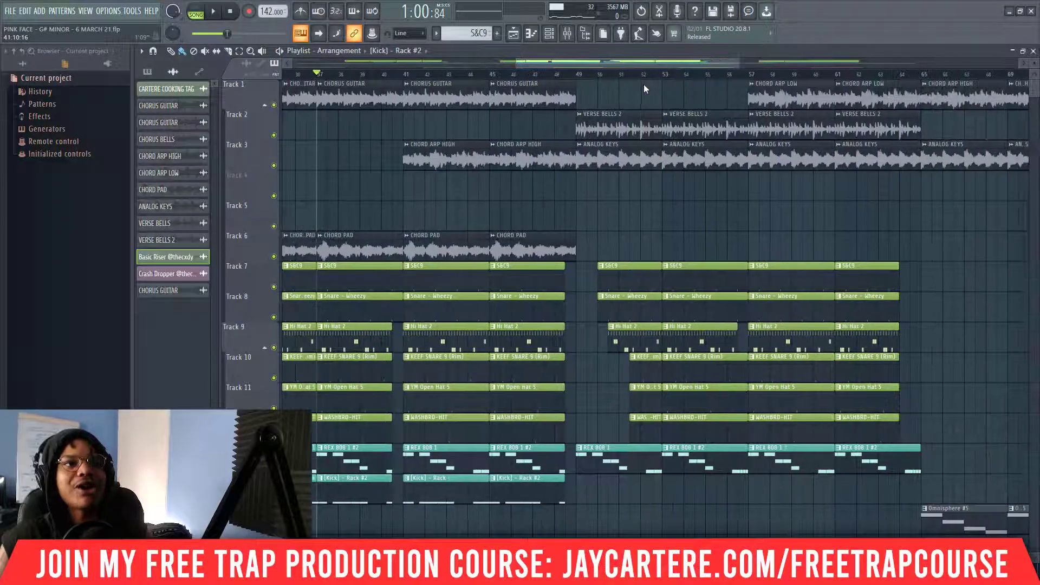
Play the start of the first verse from bar 9 to hear how the drums enter.
left_click(579, 76)
scroll(463, 76, "left", 10)
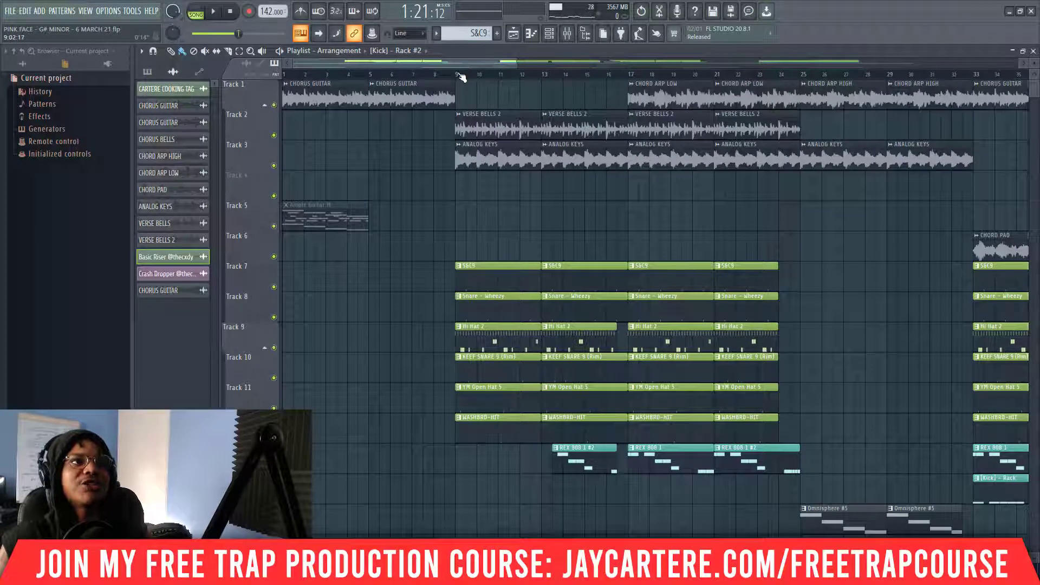
left_click(459, 75)
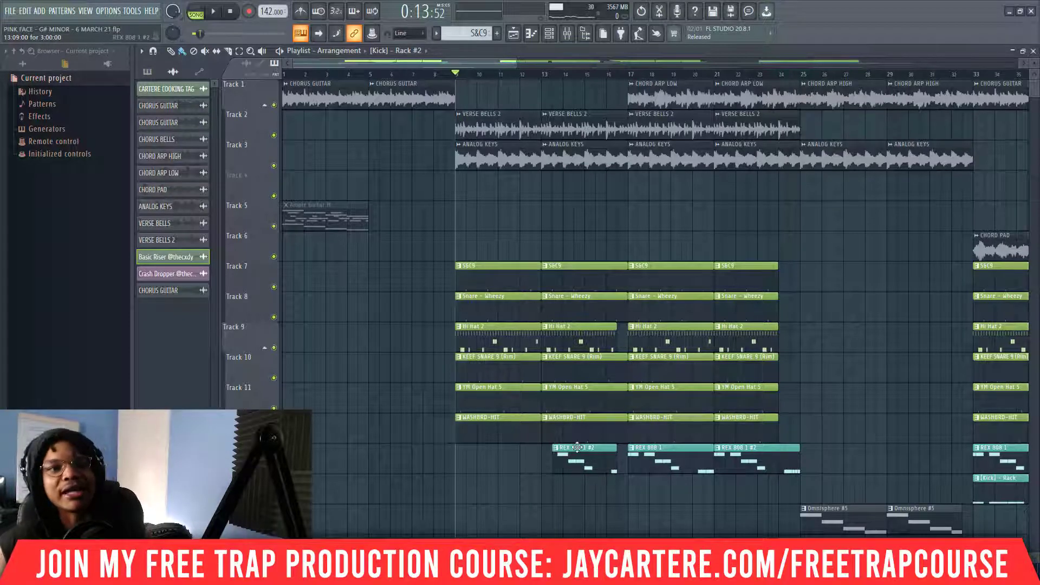
key("space")
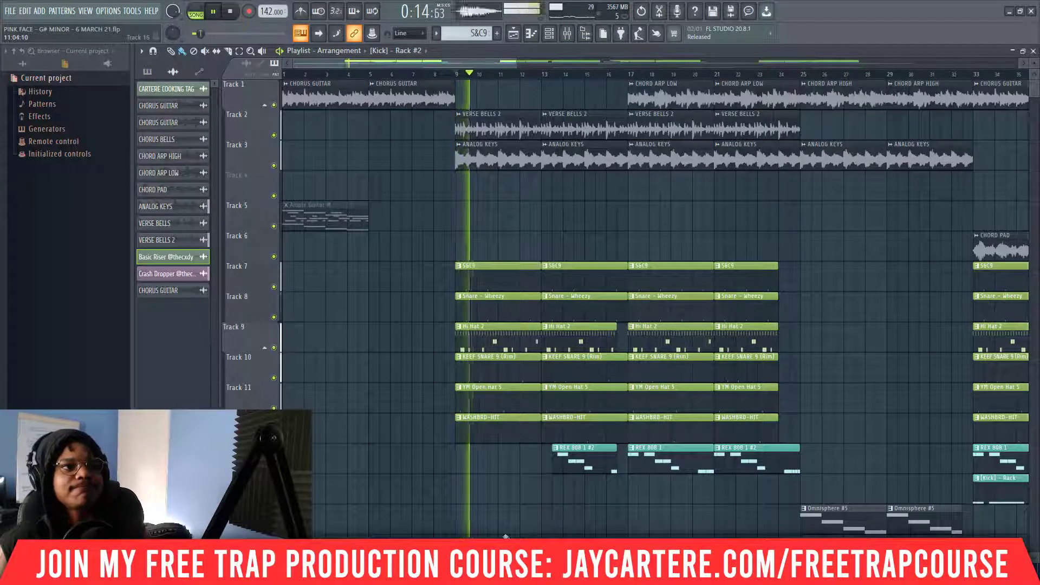
key("space")
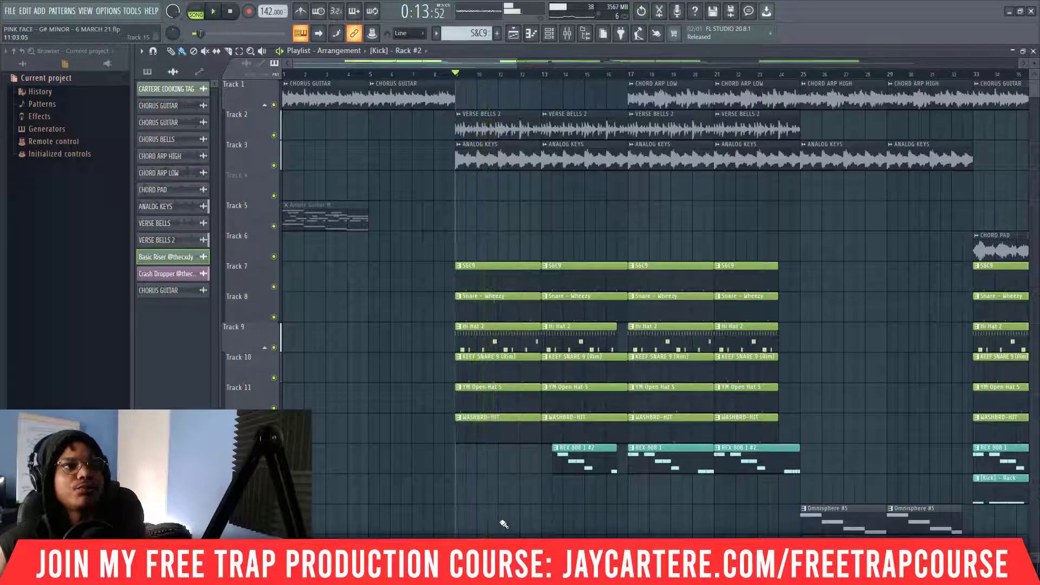
Try trimming the starts of the first drum clips on tracks 7–12 to half a bar after bar 9, and play from bar 9.
scroll(483, 85, "right", 1)
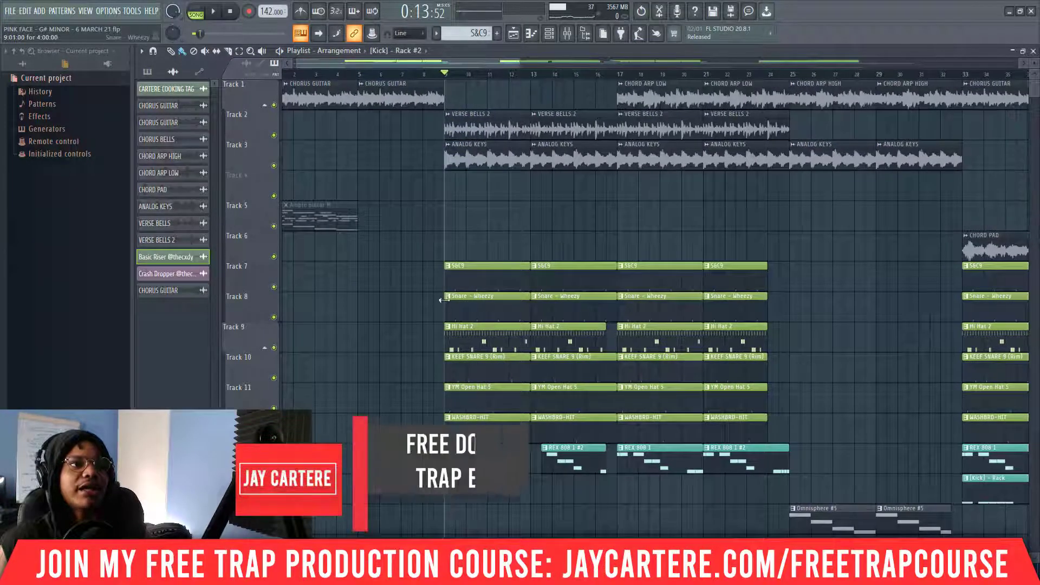
left_click_drag(450, 283, 455, 313)
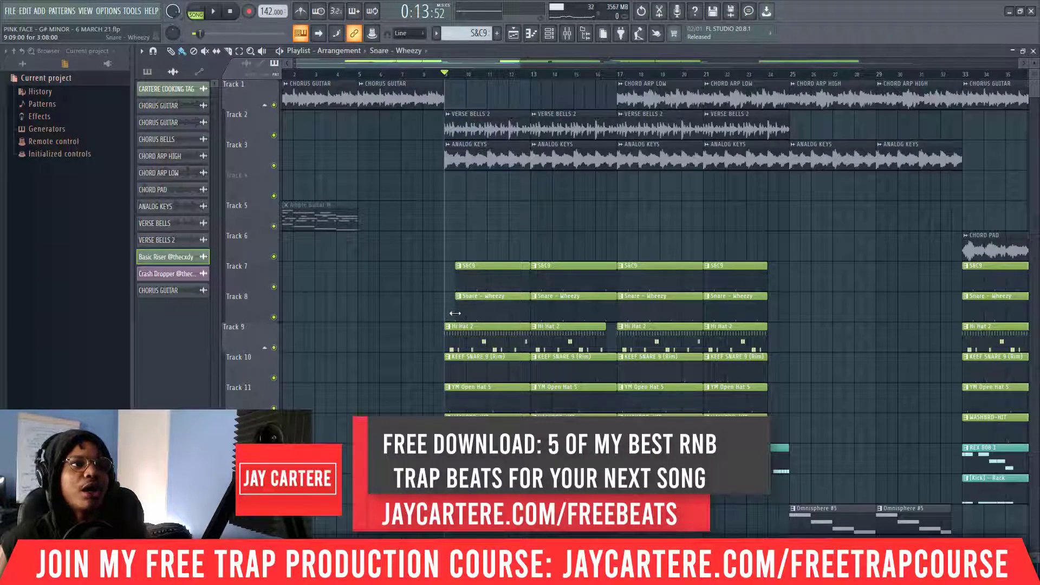
left_click(444, 345)
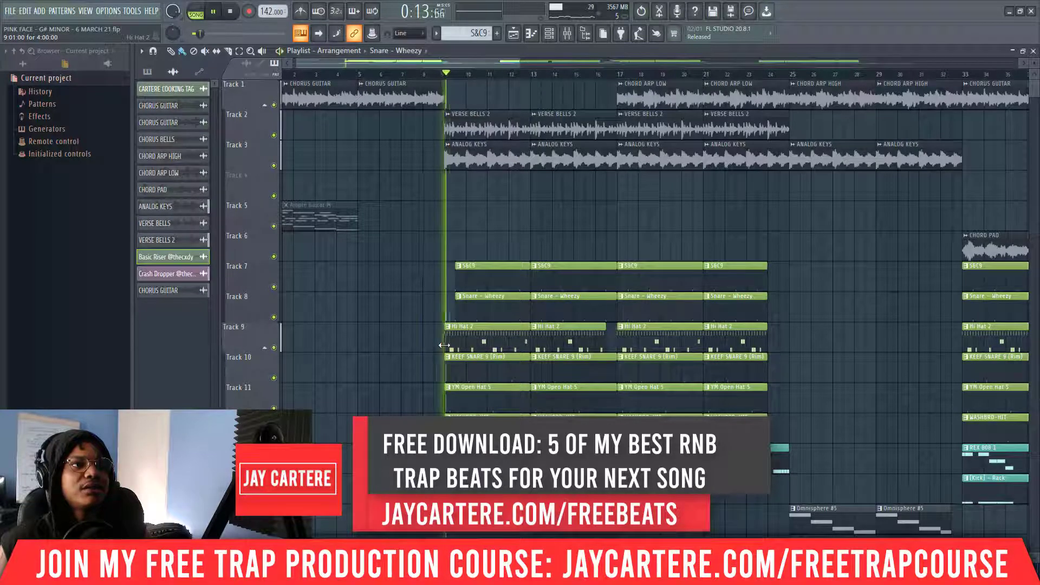
left_click_drag(446, 344, 457, 425)
key("space")
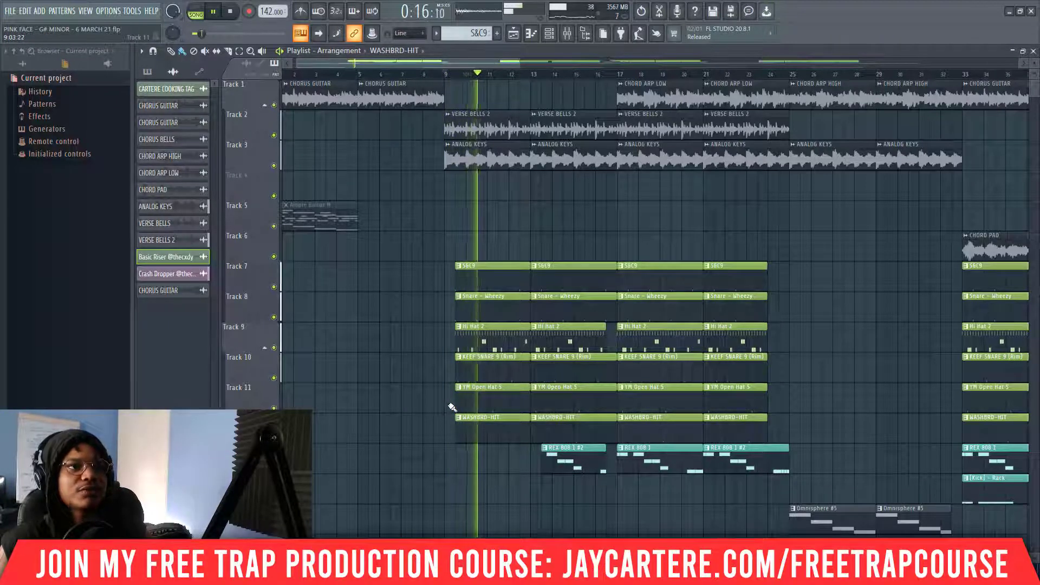
key("space")
Trim the first S&C9, Snare - Wheezy, Hi Hat 2, KEEP SNARE 9 (Rim), YM Open Hat 5 and WASHBRD-HIT clips to start midway through bar 10, and play from bar 9.
left_click_drag(456, 288, 489, 298)
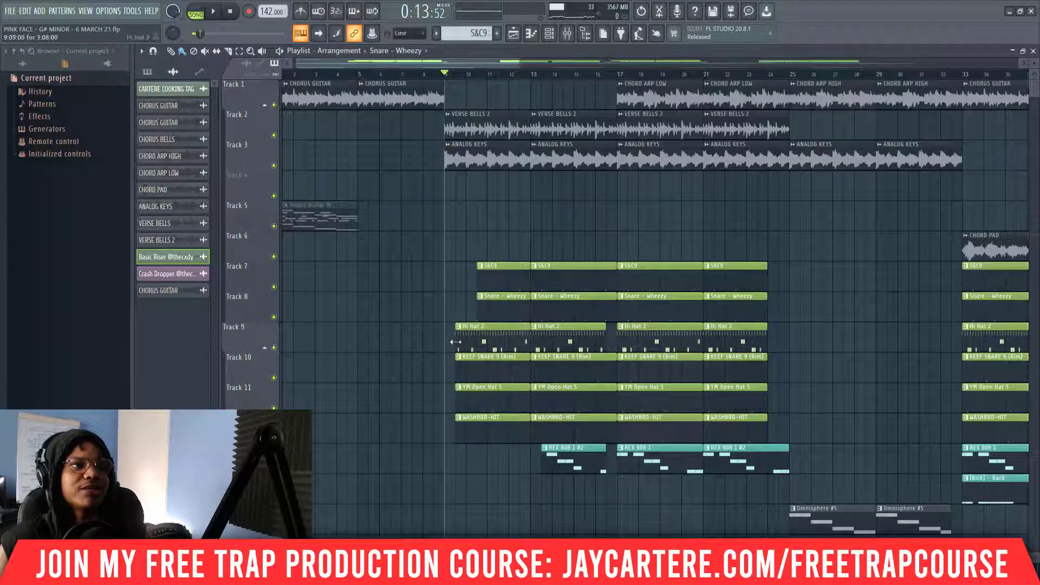
left_click_drag(456, 342, 477, 402)
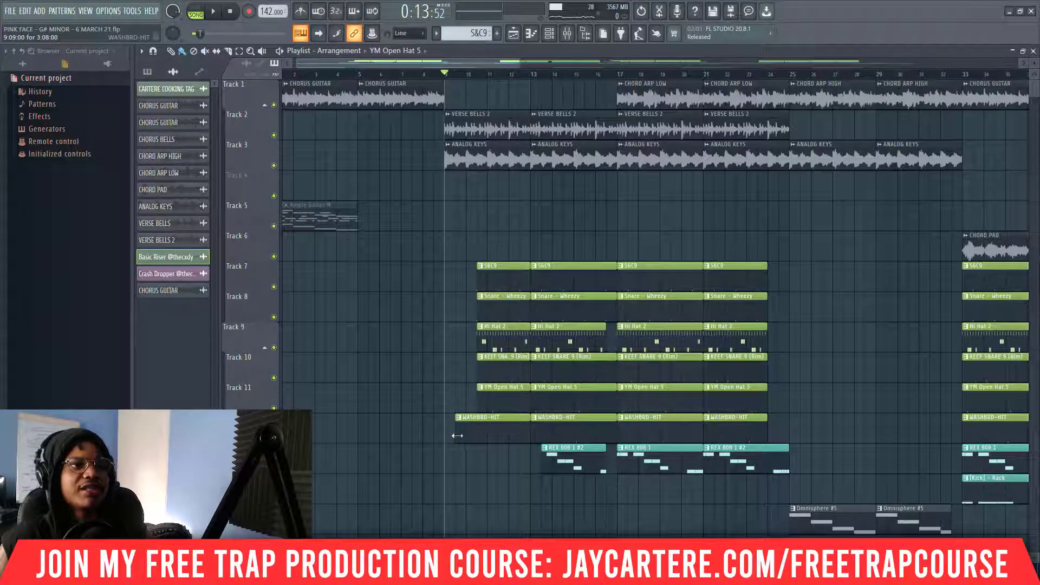
left_click_drag(457, 435, 477, 435)
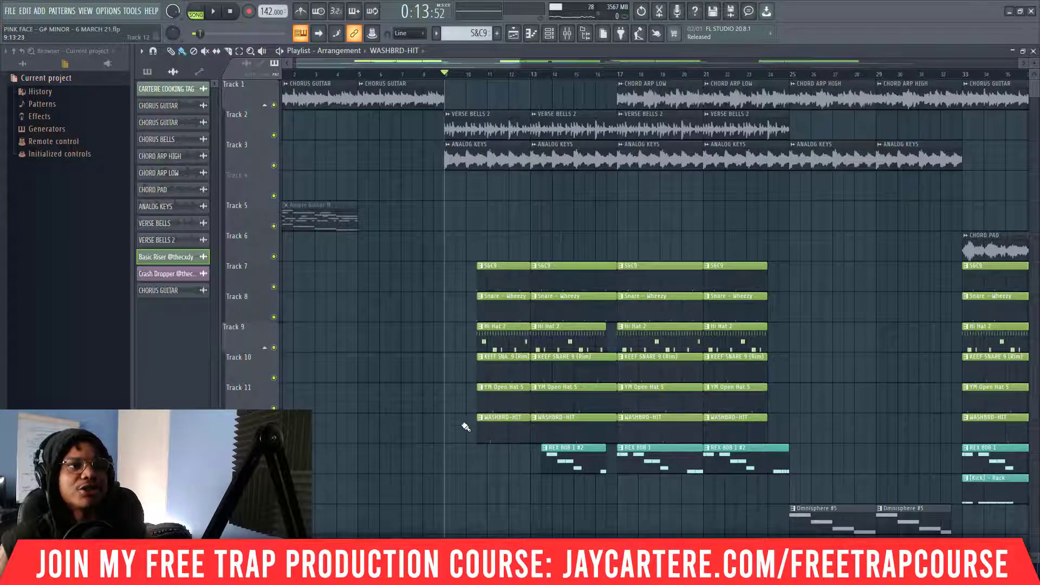
key("space")
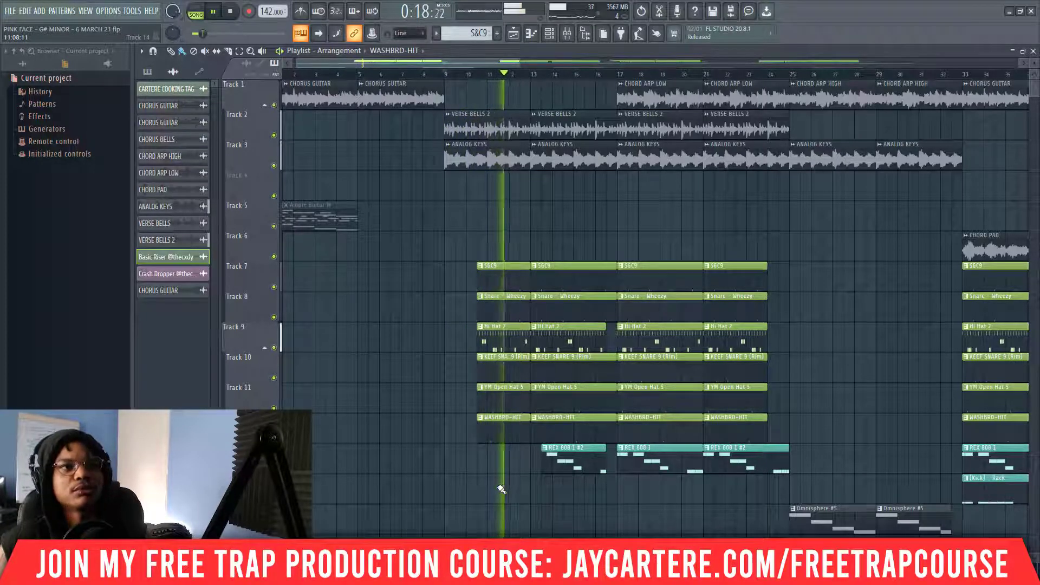
key("space")
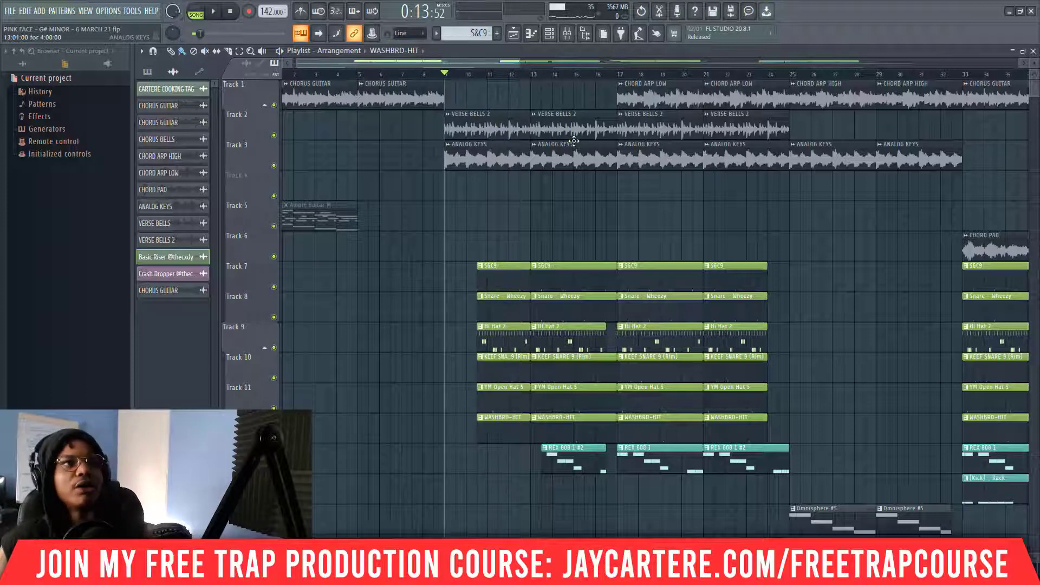
Play the transition into the second verse at bar 49, starting from bar 49 and from bar 45.
mouse_move(482, 67)
left_mouse_down()
mouse_move(719, 84)
mouse_move(677, 182)
left_mouse_up()
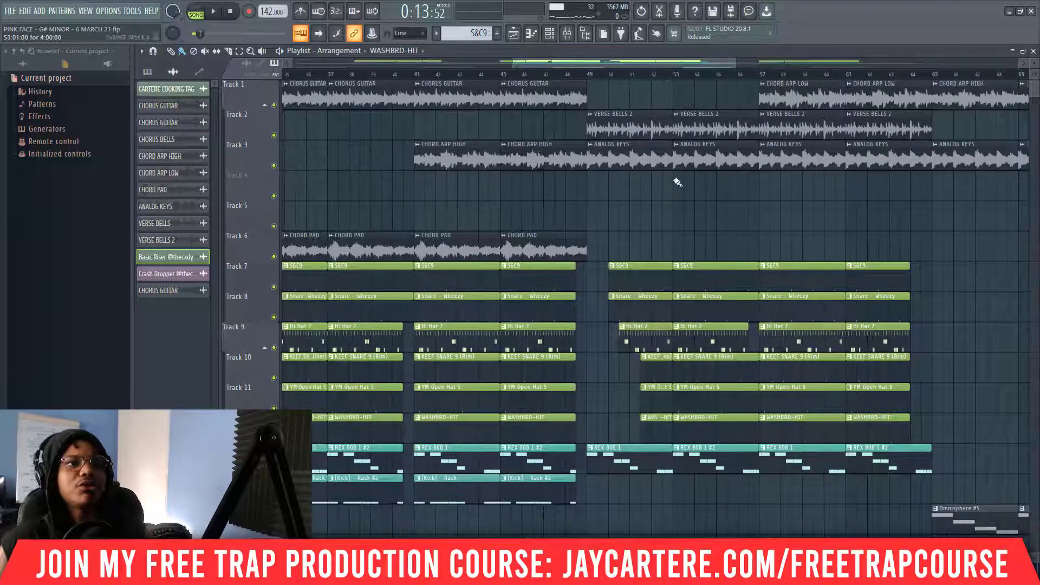
left_click(587, 76)
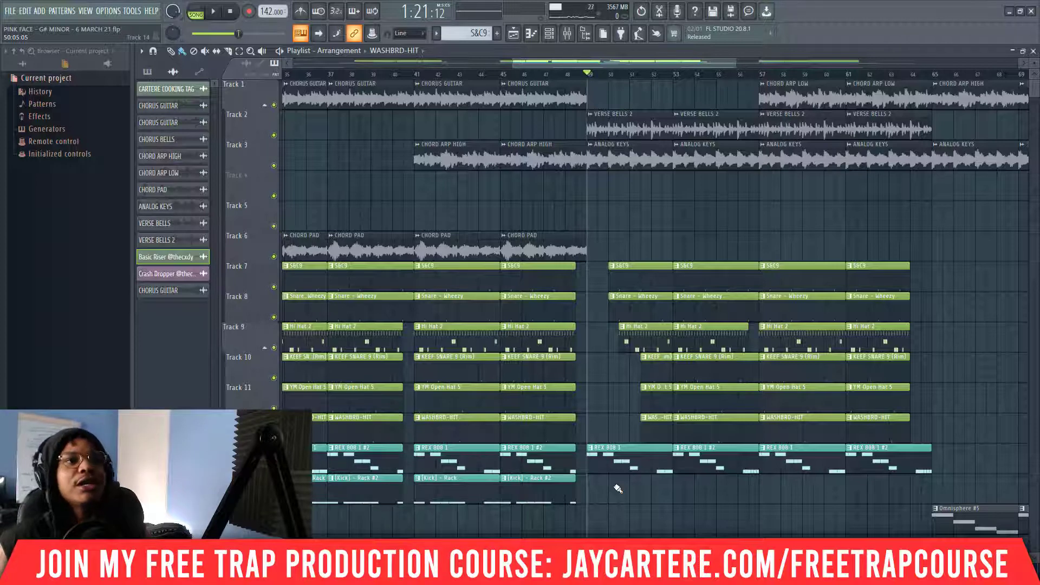
mouse_move(652, 63)
left_mouse_down()
mouse_move(436, 64)
mouse_move(638, 64)
left_mouse_up()
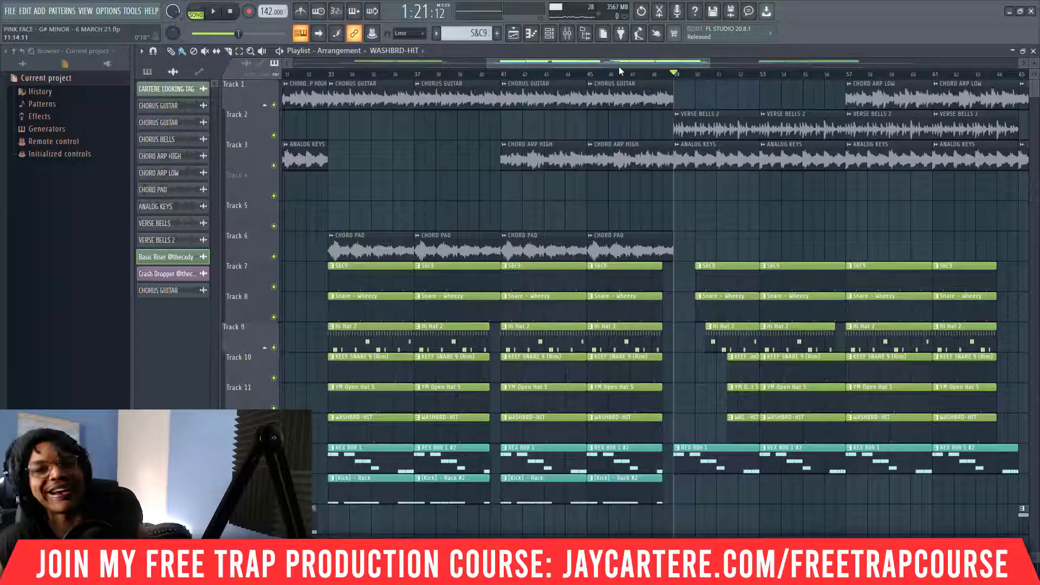
left_click_drag(619, 67, 632, 68)
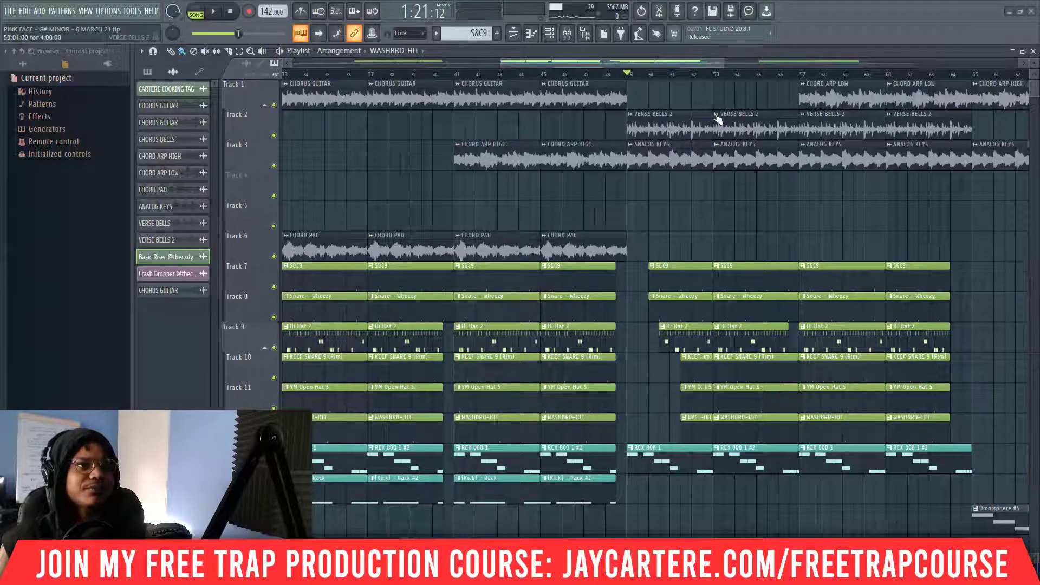
key("space")
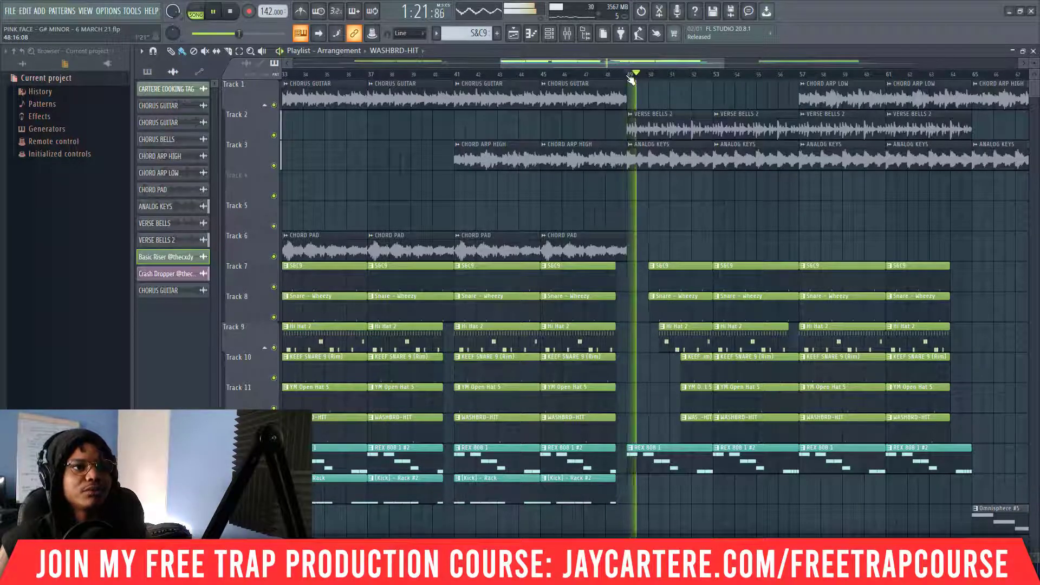
key("space")
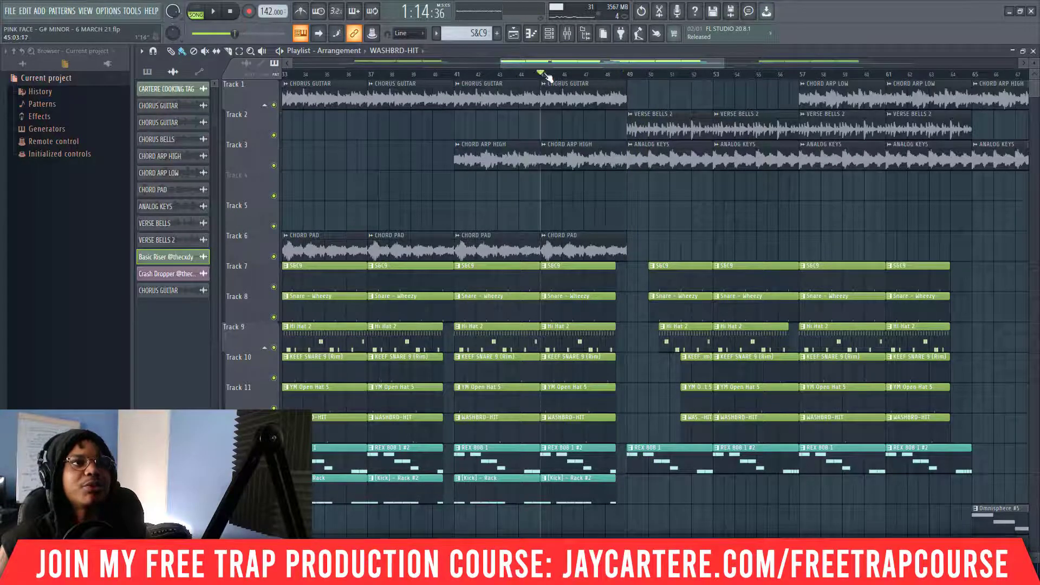
key("space")
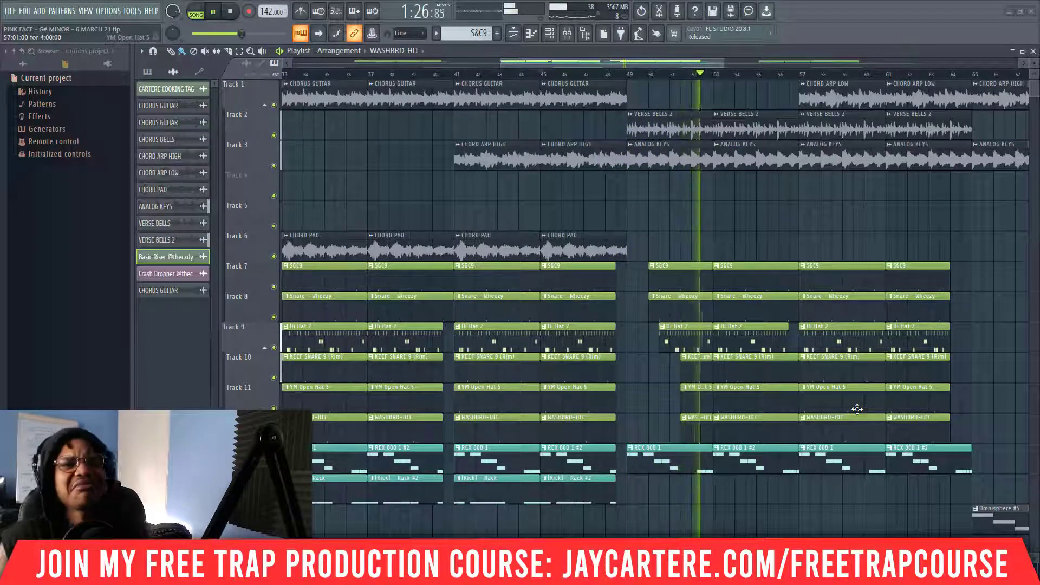
key("space")
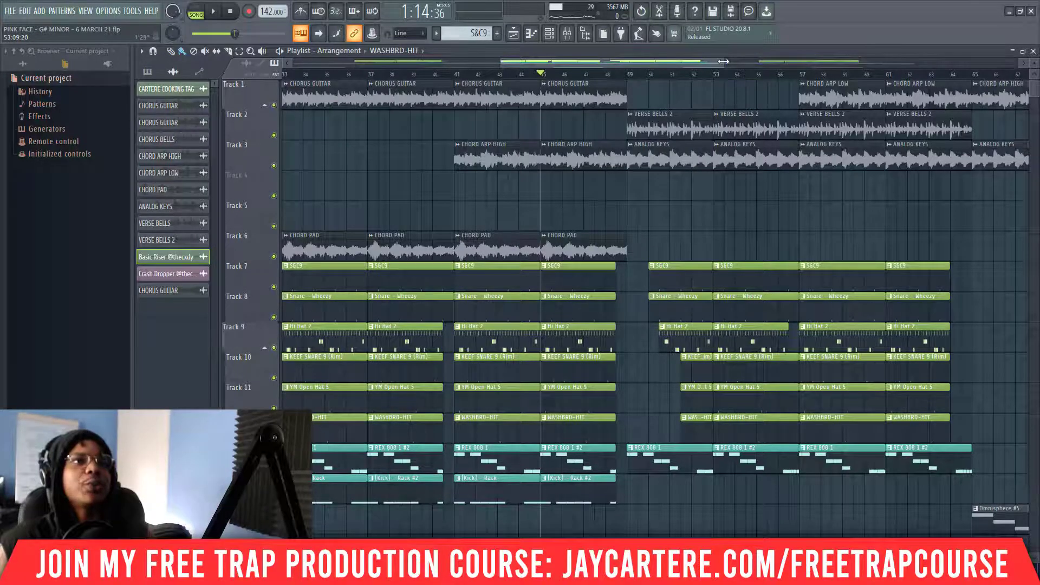
Examine the staggered drum clip entries after bar 49 up close, and play them from bar 49.
left_click_drag(723, 61, 639, 63)
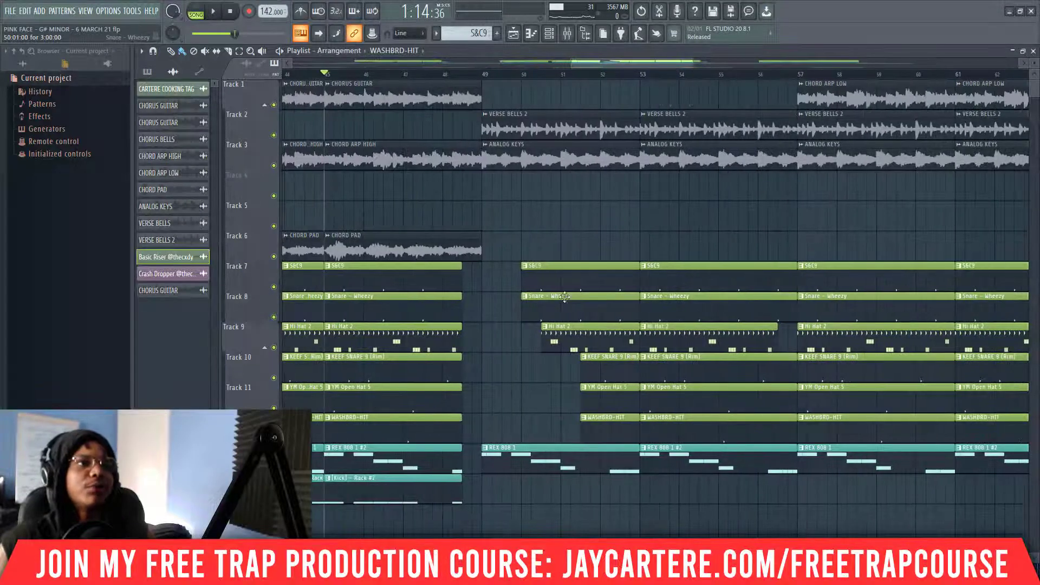
left_click(559, 329)
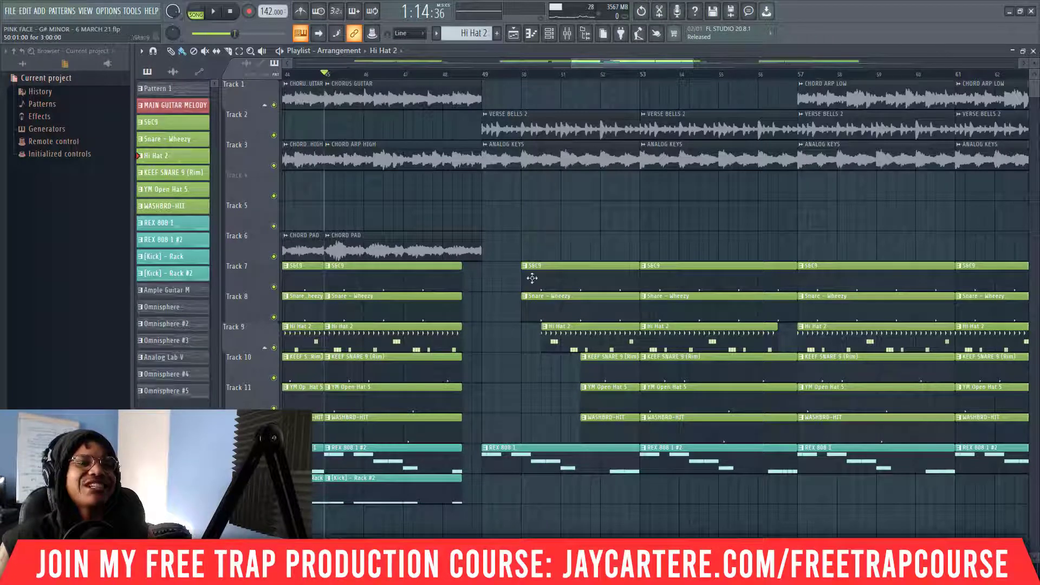
left_click_drag(530, 275, 535, 274)
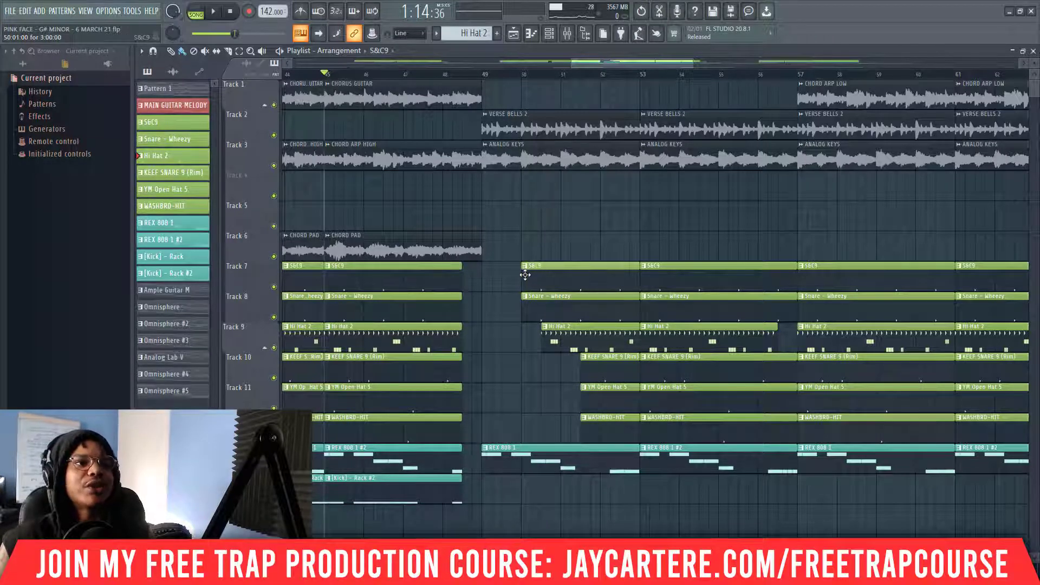
left_click(525, 275)
left_click(481, 76)
key("space")
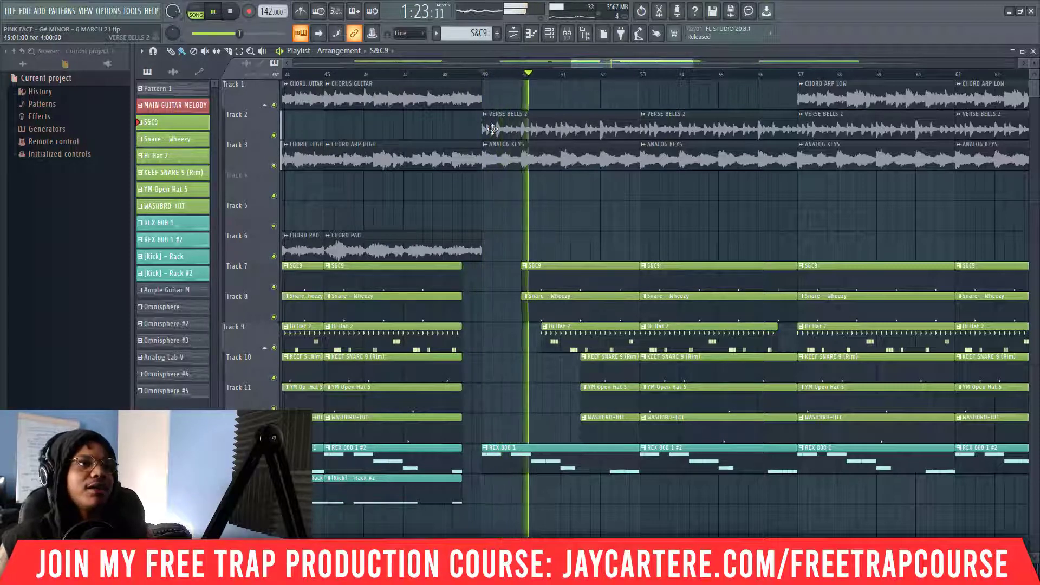
key("space")
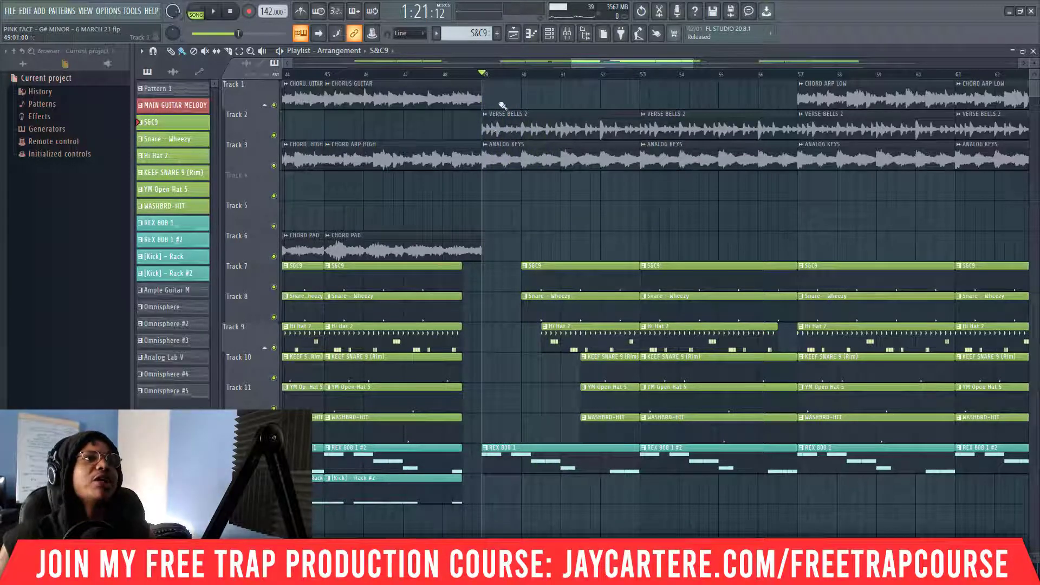
left_click(502, 75)
left_click(489, 76)
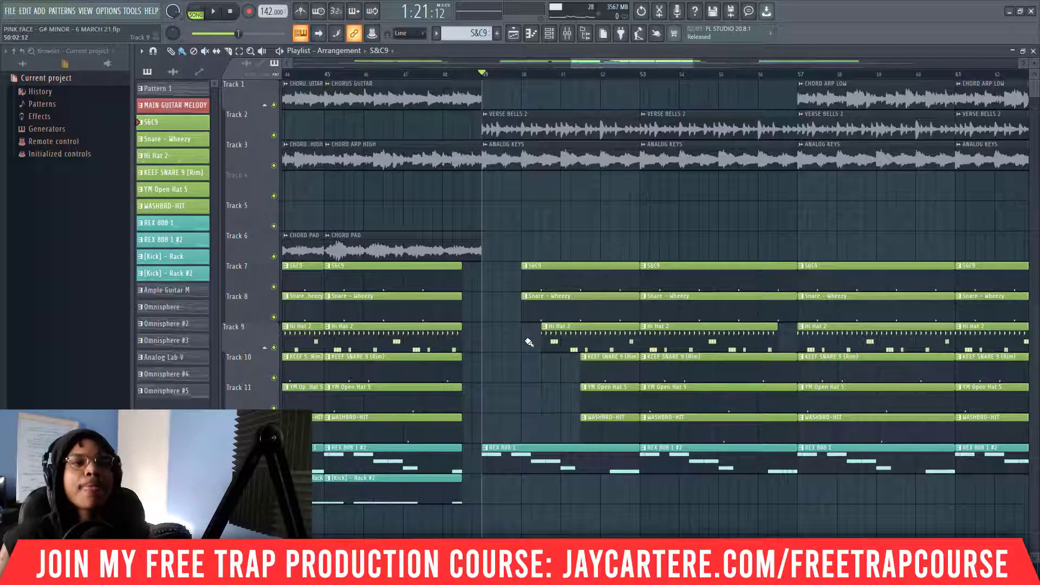
Try extending the starts of the KEEP SNARE 9 (Rim), YM Open Hat 5 and WASHBRD-HIT clips before bar 53 back to mid-bar 50, and play from bar 49.
left_click_drag(581, 362, 542, 364)
left_click_drag(578, 401, 540, 398)
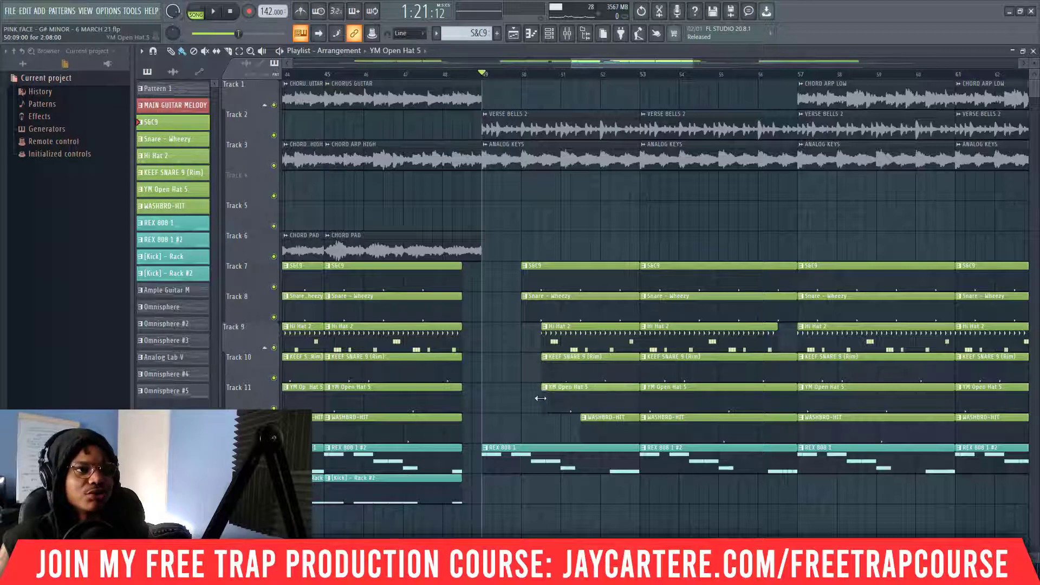
left_click_drag(585, 429, 543, 429)
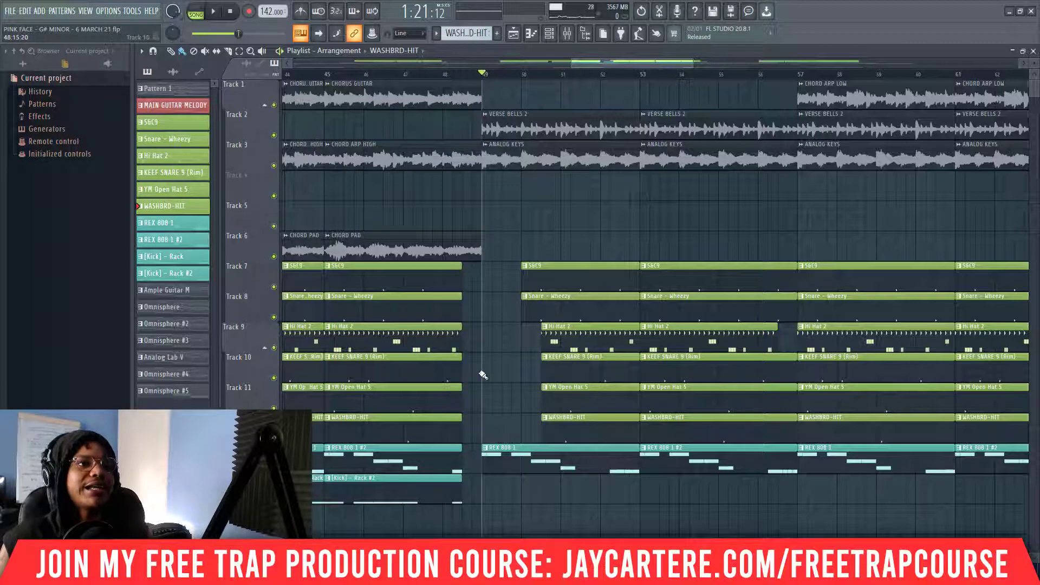
key("space")
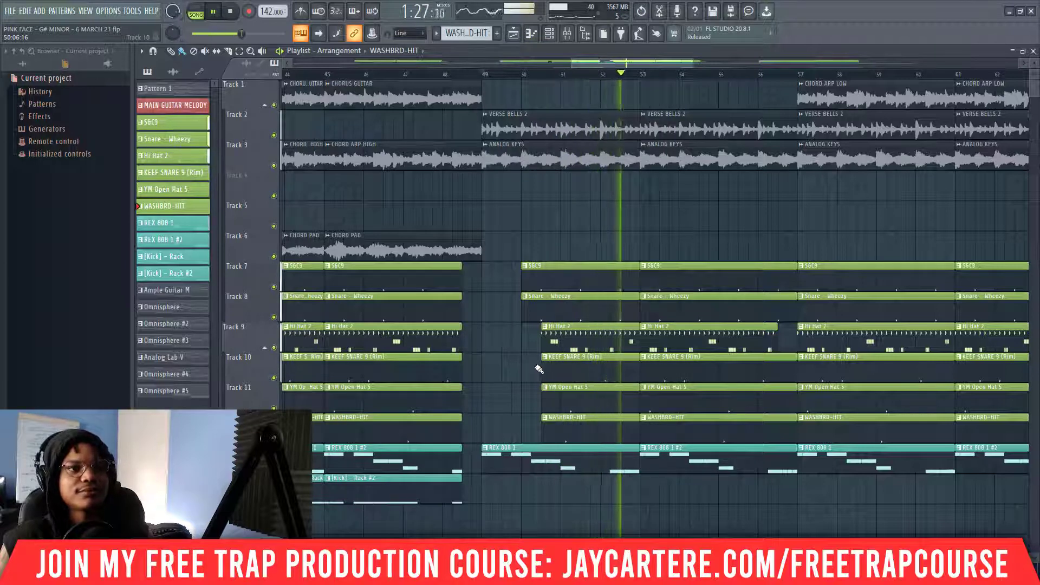
key("space")
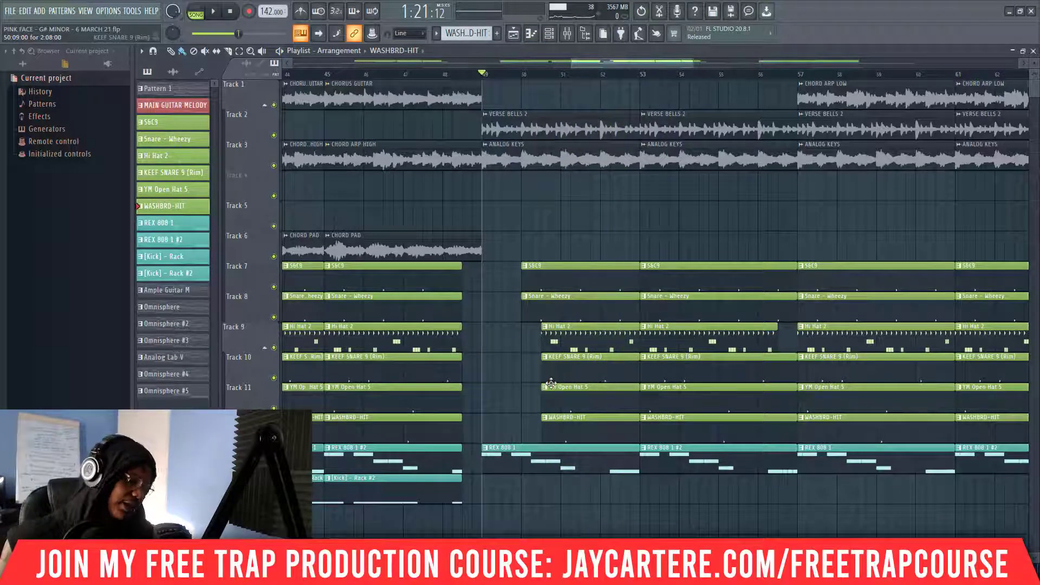
Undo the start extensions of the KEEP SNARE 9 (Rim), YM Open Hat 5 and WASHBRD-HIT clips, and play from bar 49.
key("ctrl+alt+z")
key("ctrl+alt+z")
key("ctrl+alt+z")
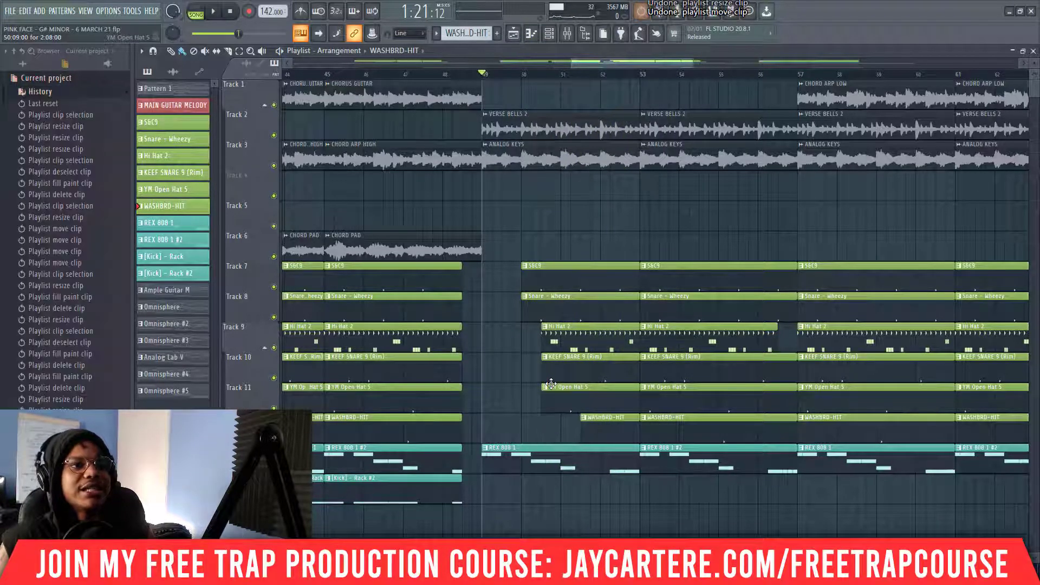
key("ctrl+alt+z")
key("ctrl+alt+z")
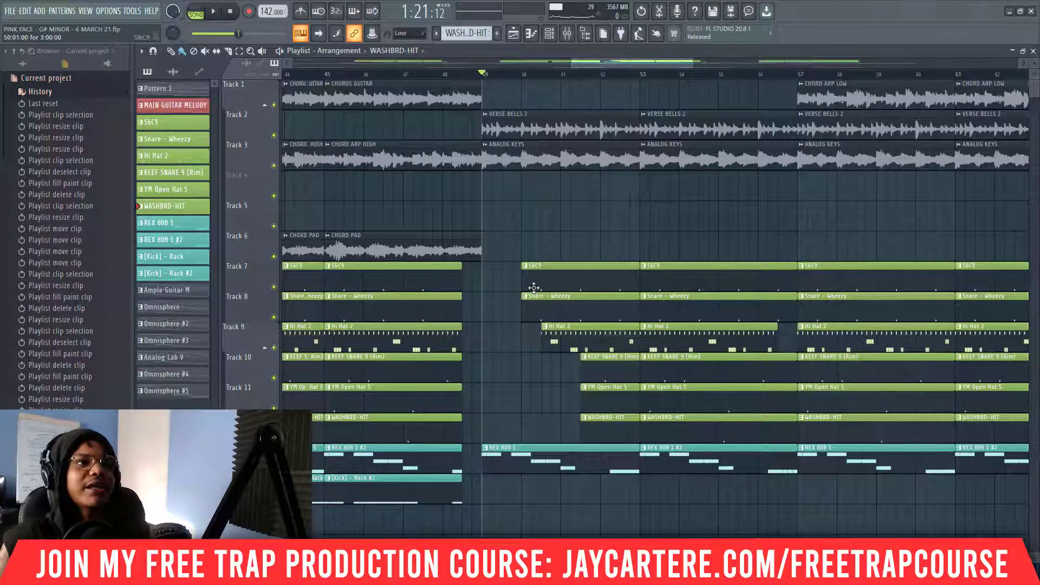
key("space")
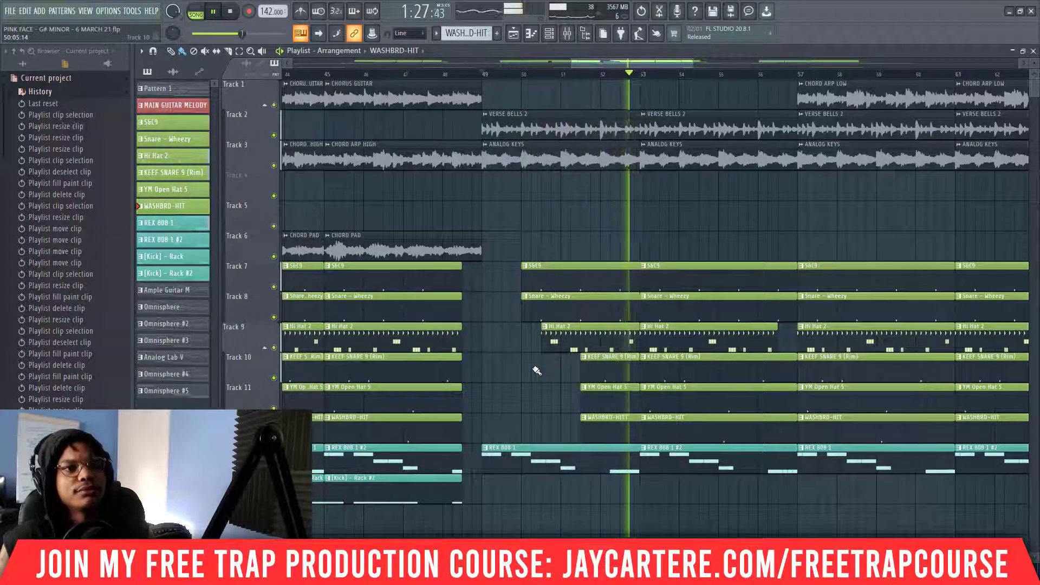
key("space")
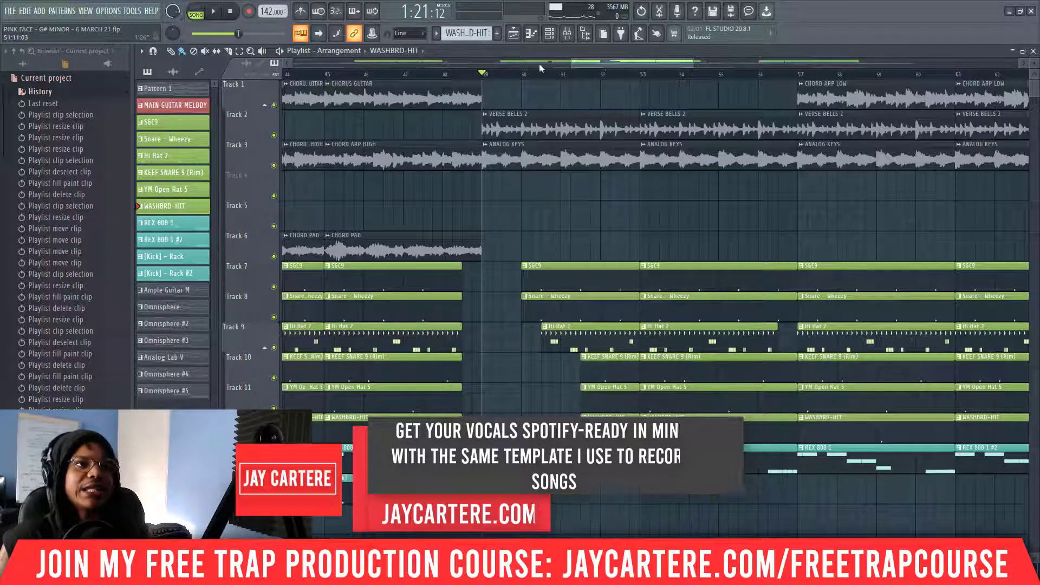
Place the playback position at bar 53 and view the whole arrangement.
left_click_drag(612, 66, 637, 65)
left_click(498, 74)
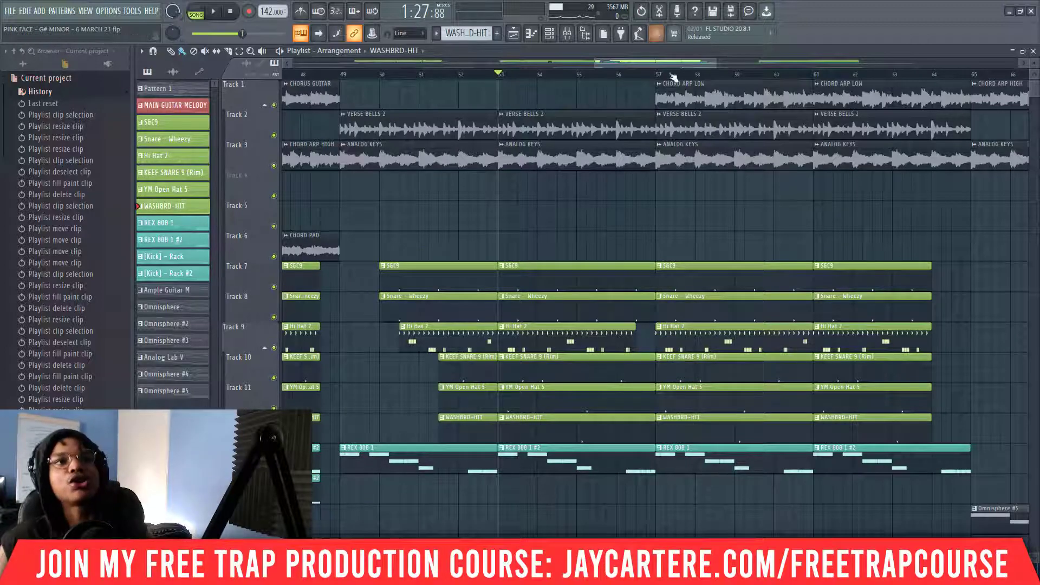
left_click_drag(594, 63, 967, 85)
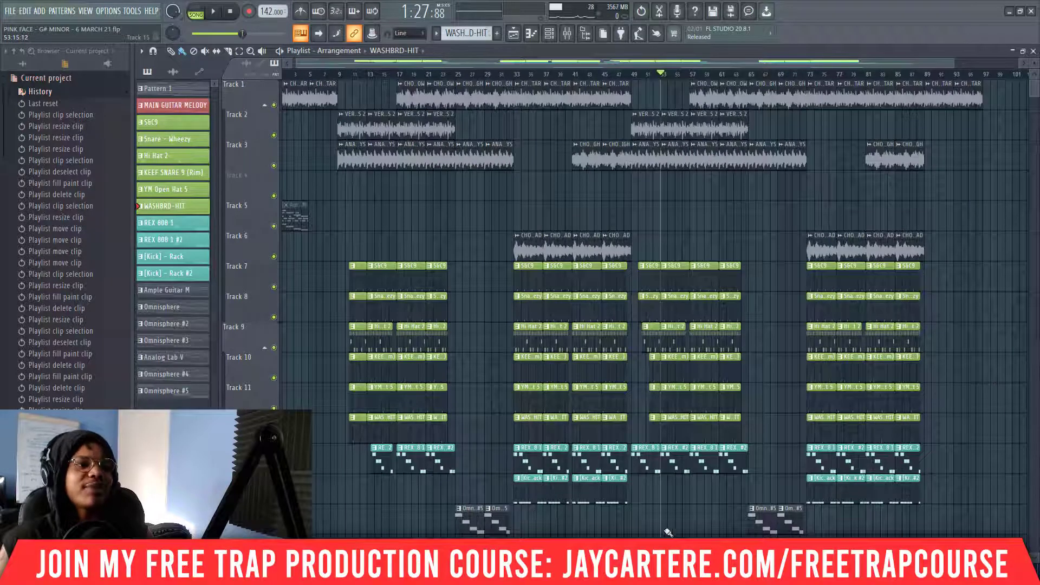